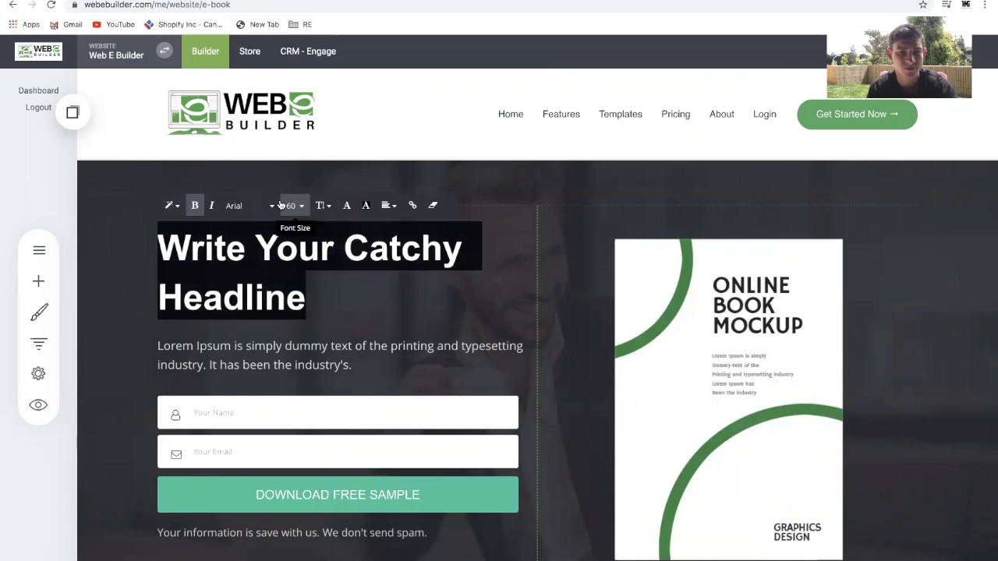
Tighten the line spacing of the hero headline "Write Your Catchy Headline".
click(321, 207)
click(336, 244)
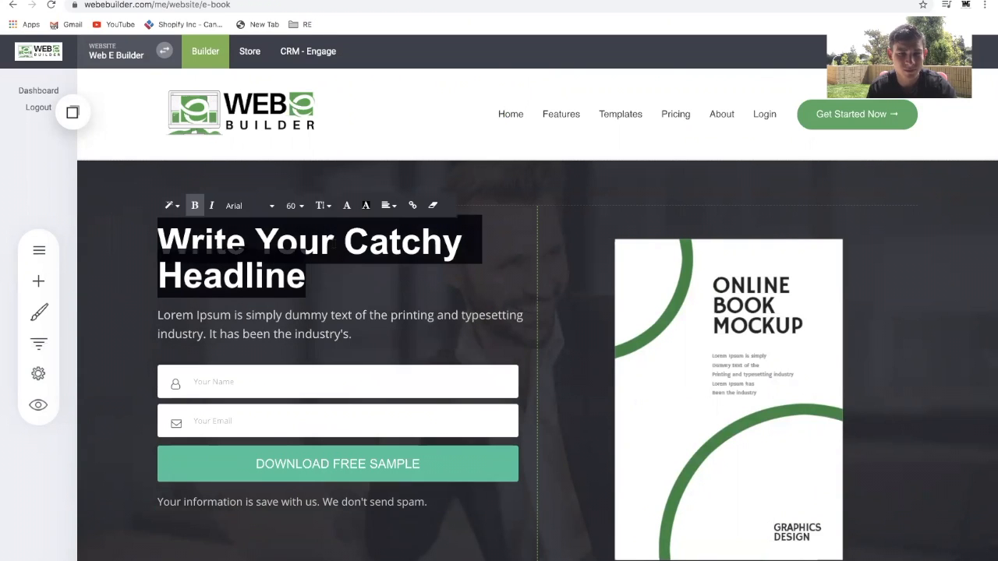
click(322, 206)
click(337, 258)
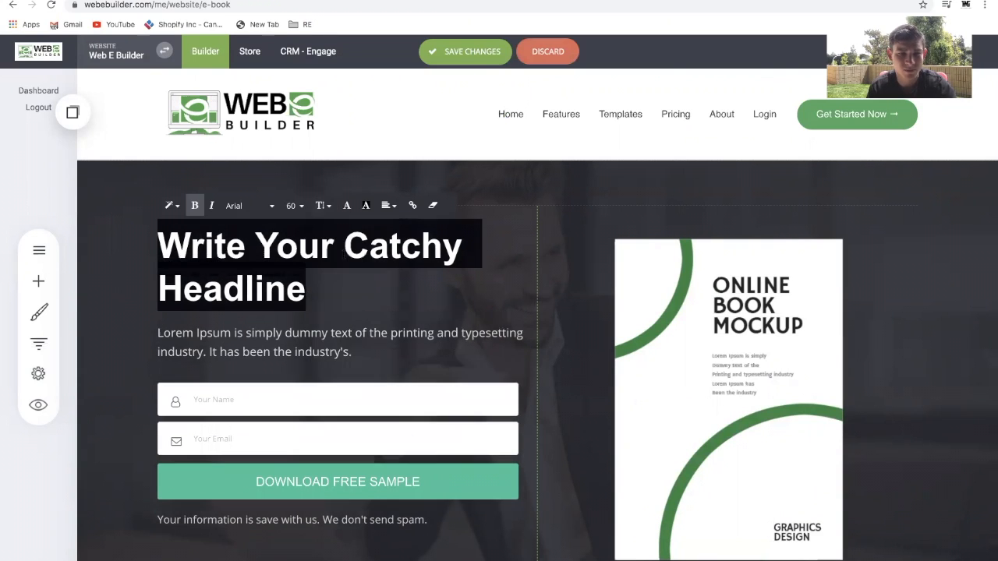
click(359, 272)
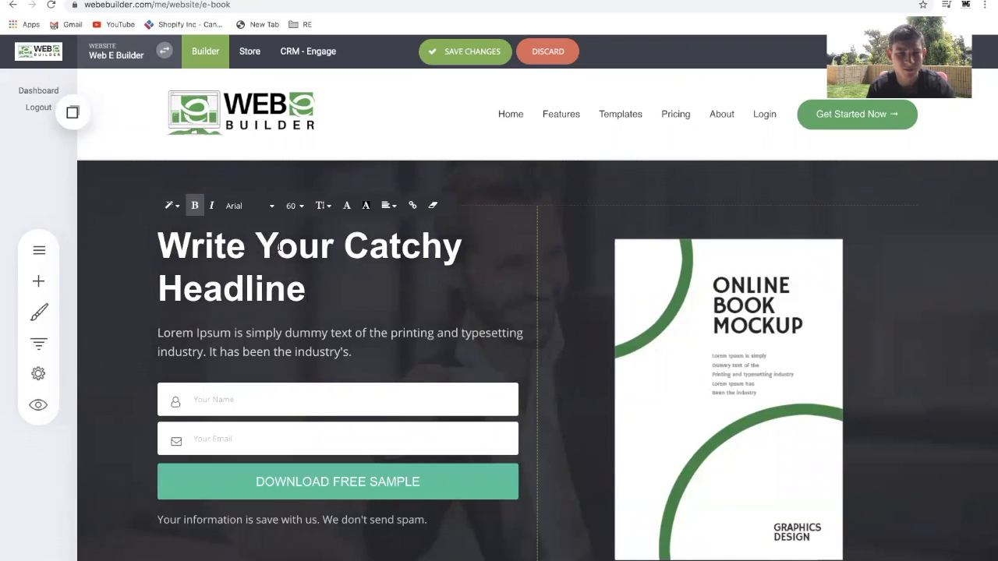
Replace the hero headline text with "Learn how to build your own website AND lead funnel.".
triple_click(279, 263)
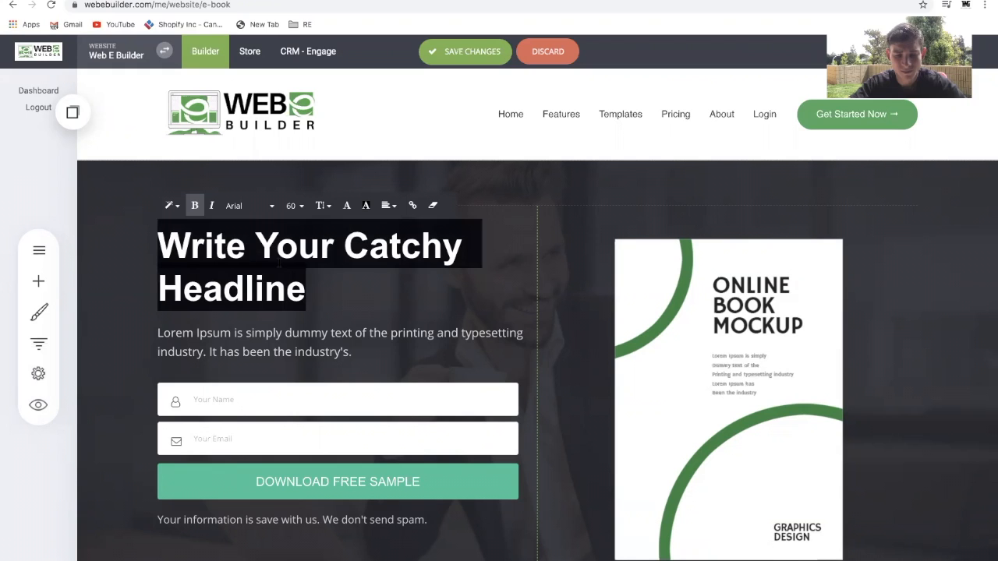
text(Learn how to)
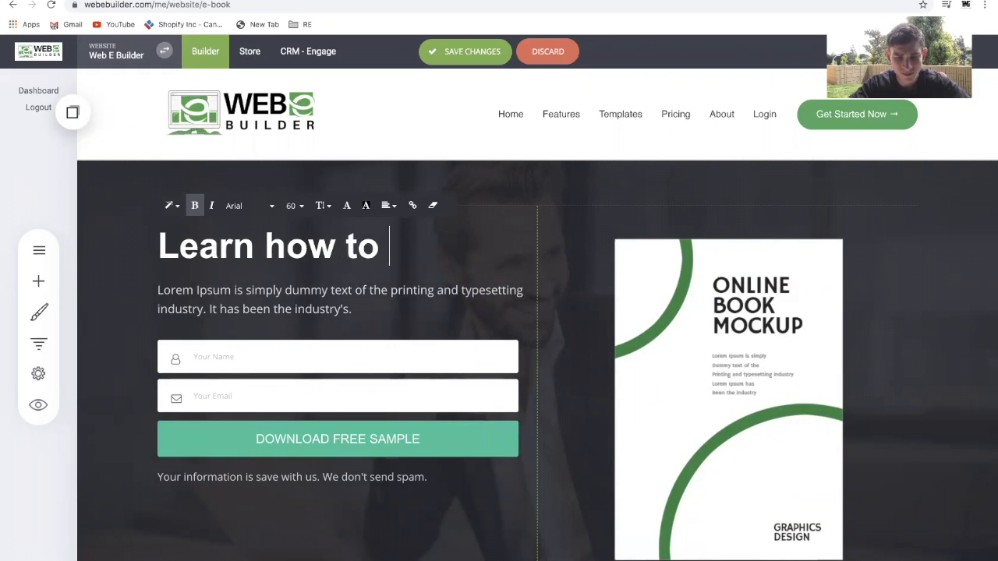
text( buil)
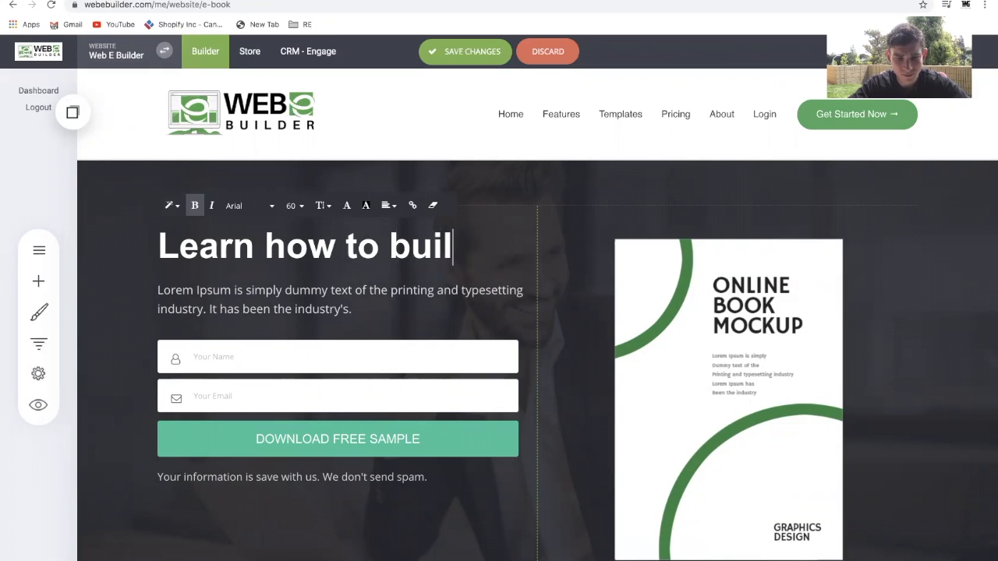
text(d your o)
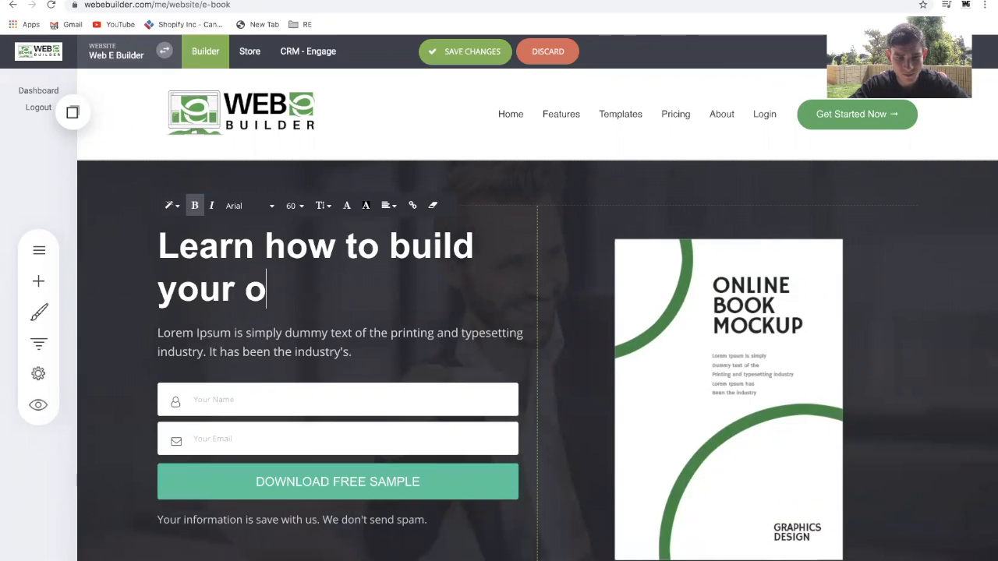
text(wn website)
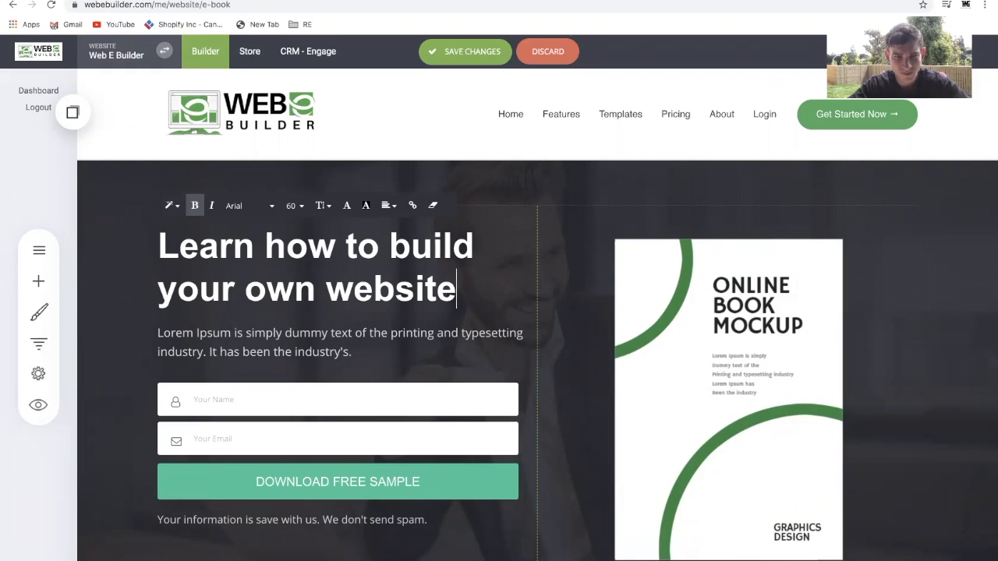
text( AND )
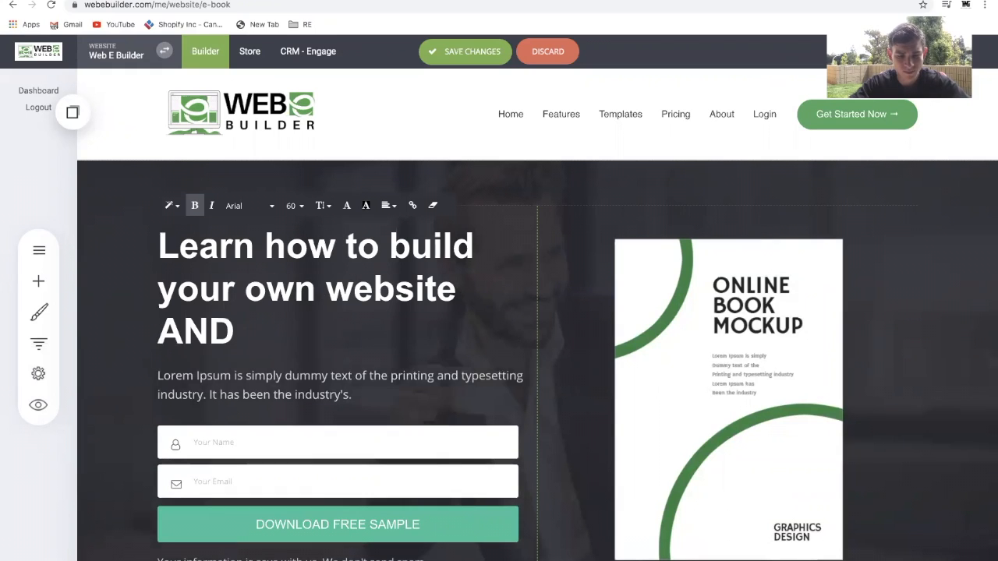
text(lead fu)
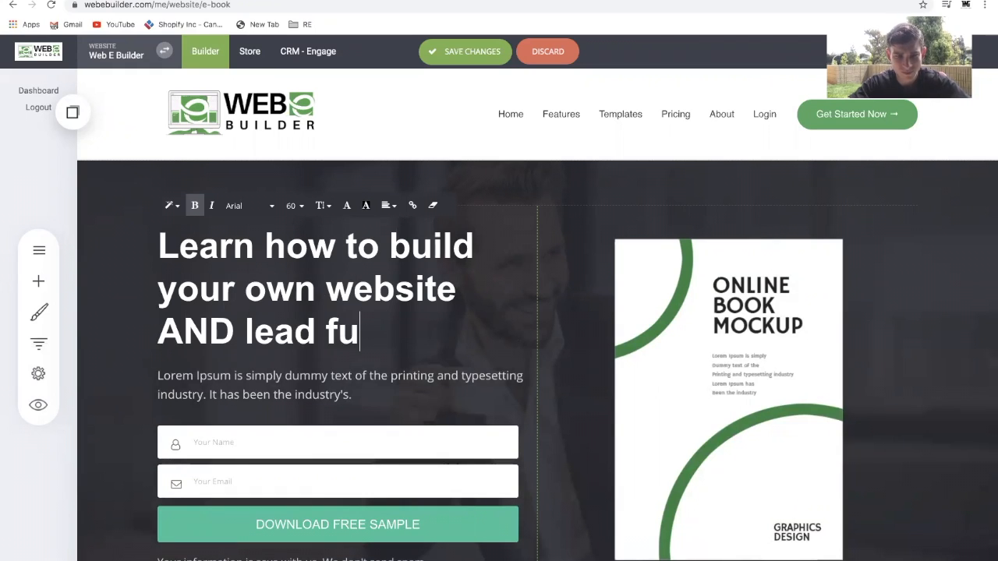
text(nnel.)
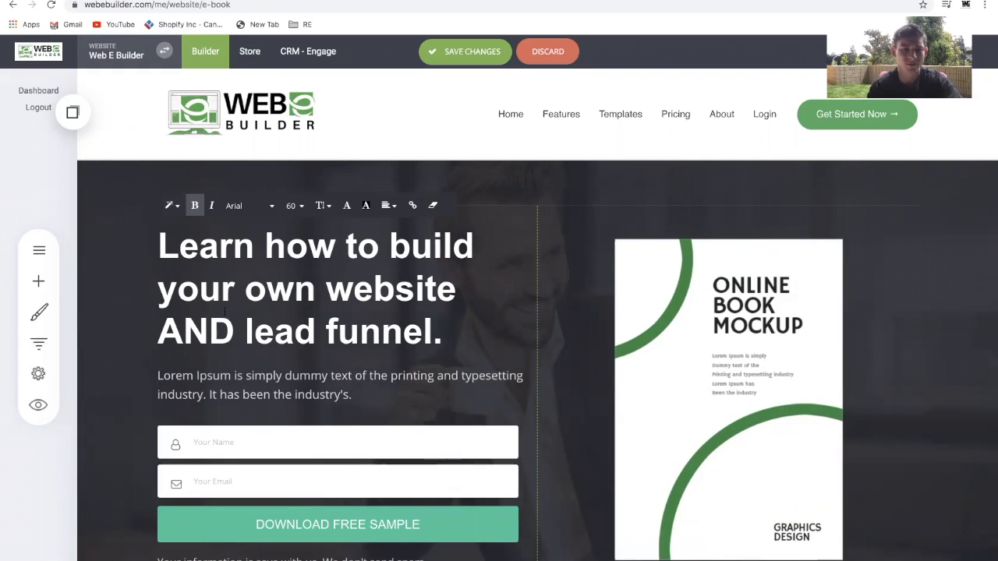
Replace the placeholder paragraph under the headline with "Track all leads in one place with our built in CRM system".
scroll(277, 379, down, 1)
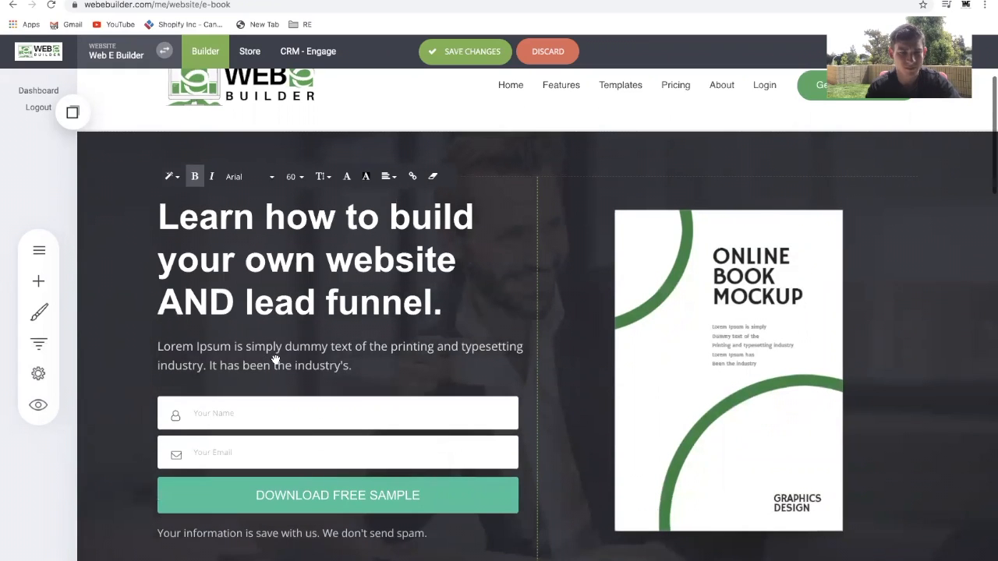
triple_click(276, 359)
text(Track all lead)
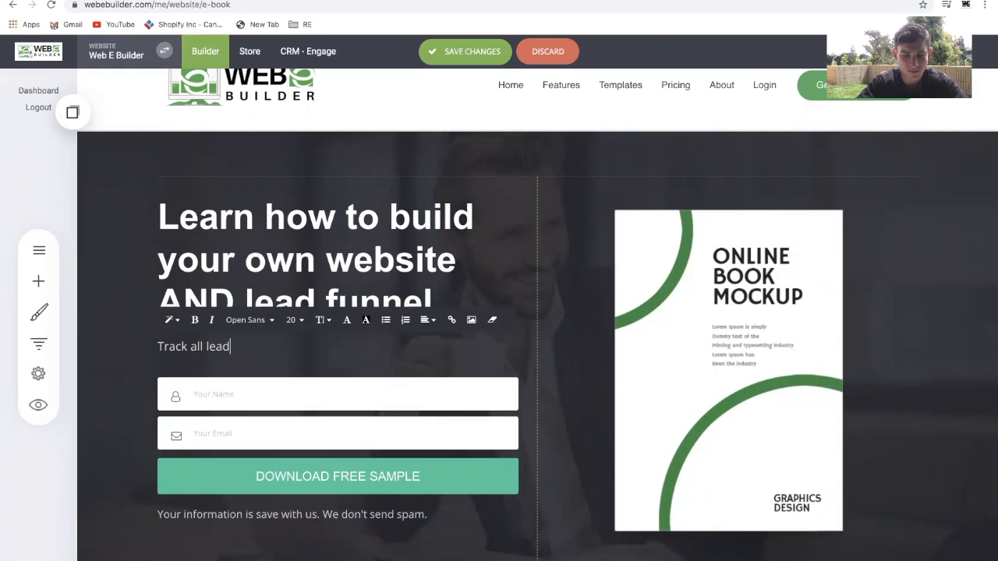
text(s in one place with a CRM system.)
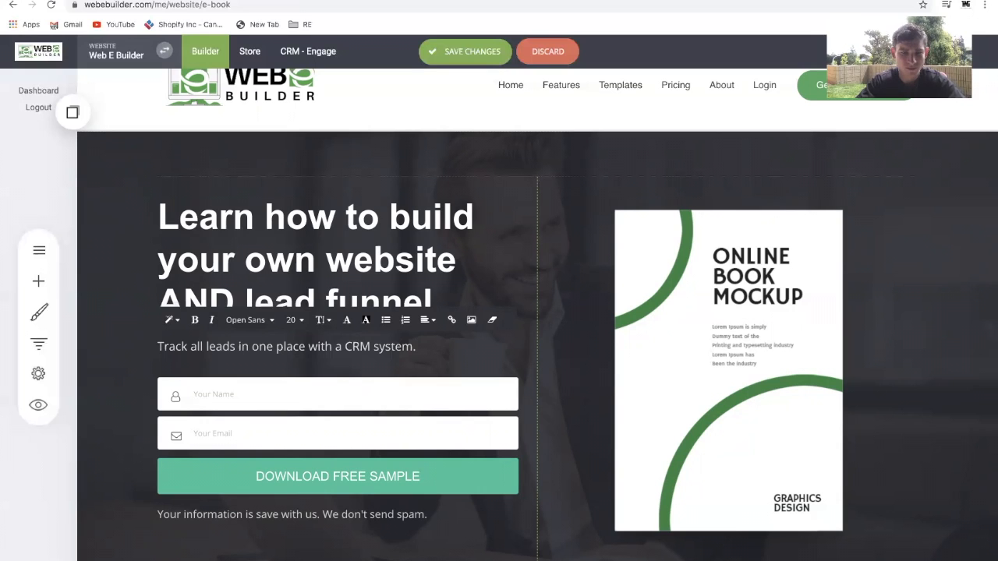
key(Delete)
key(Delete)
text(our built)
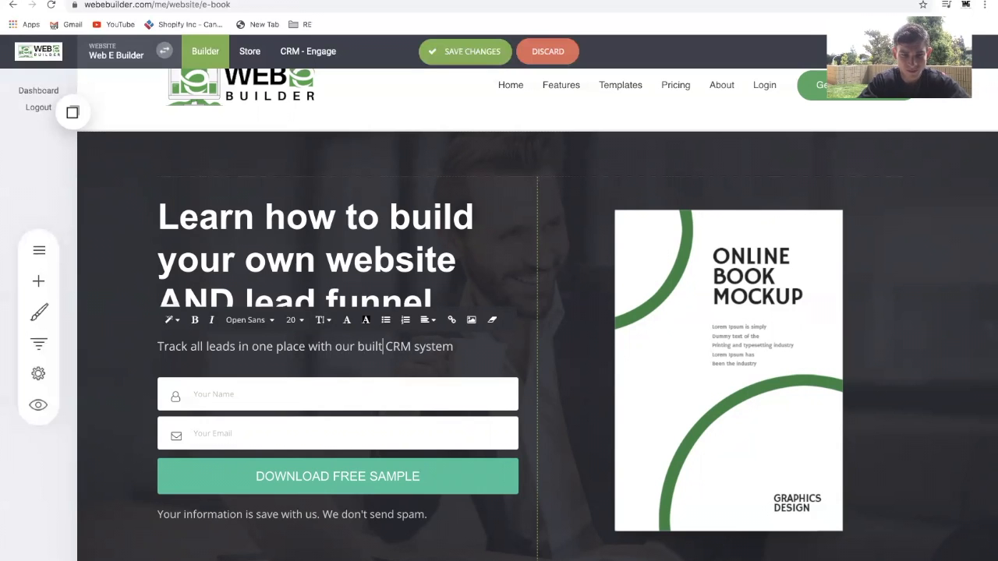
text(in )
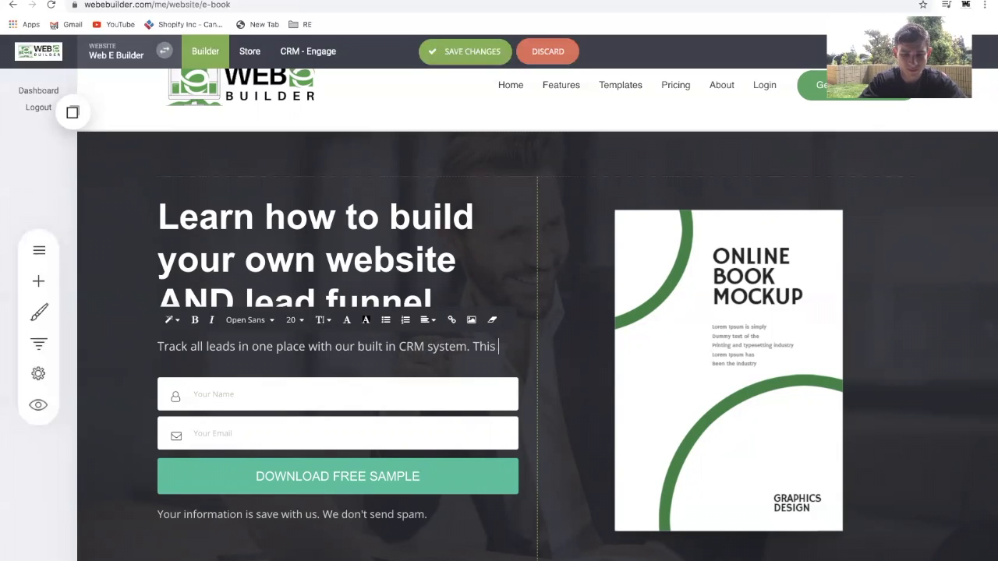
Extend the paragraph with "This book will walk through the steps to build and customize your site. Download for free below.".
text( wi)
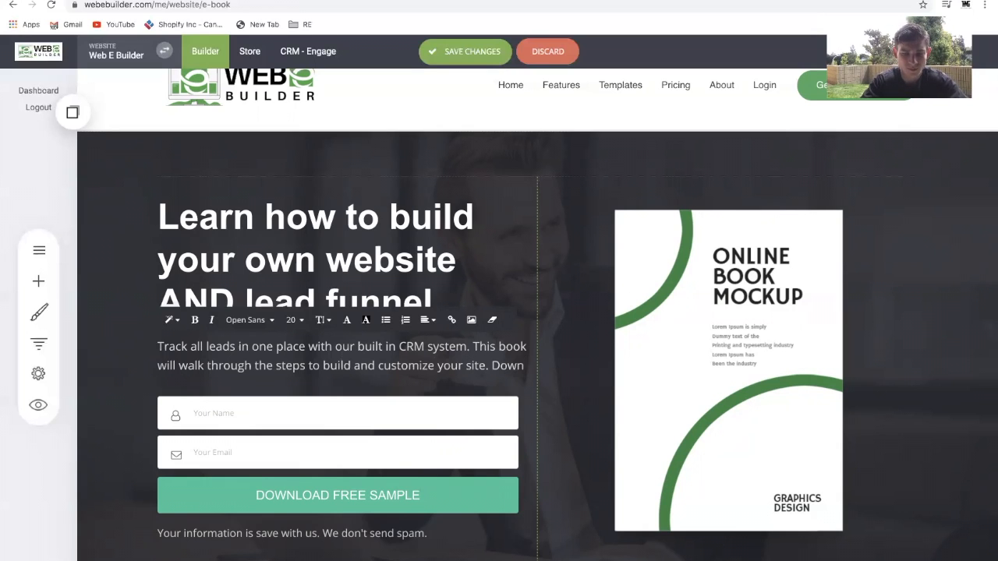
text(load for free below.)
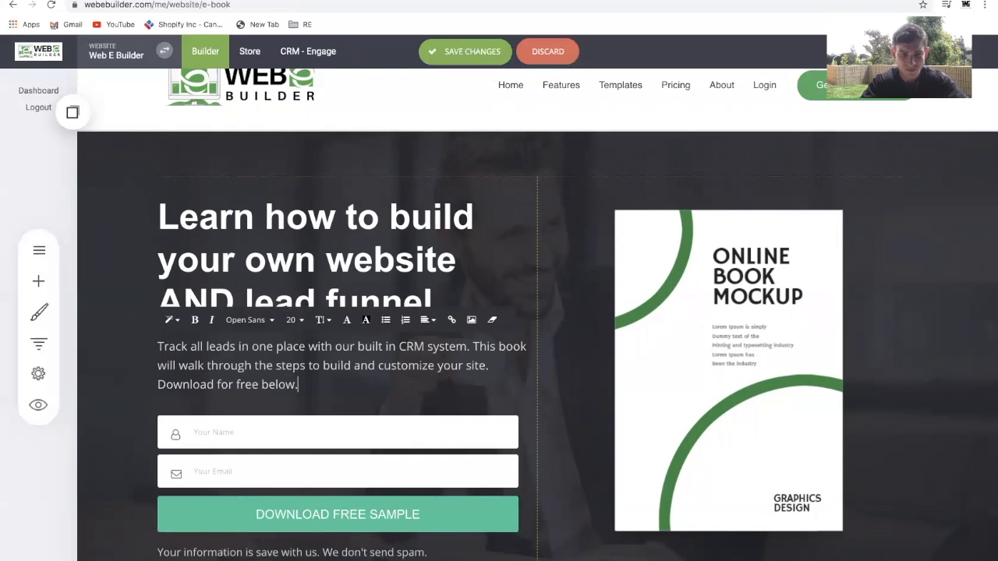
click(579, 389)
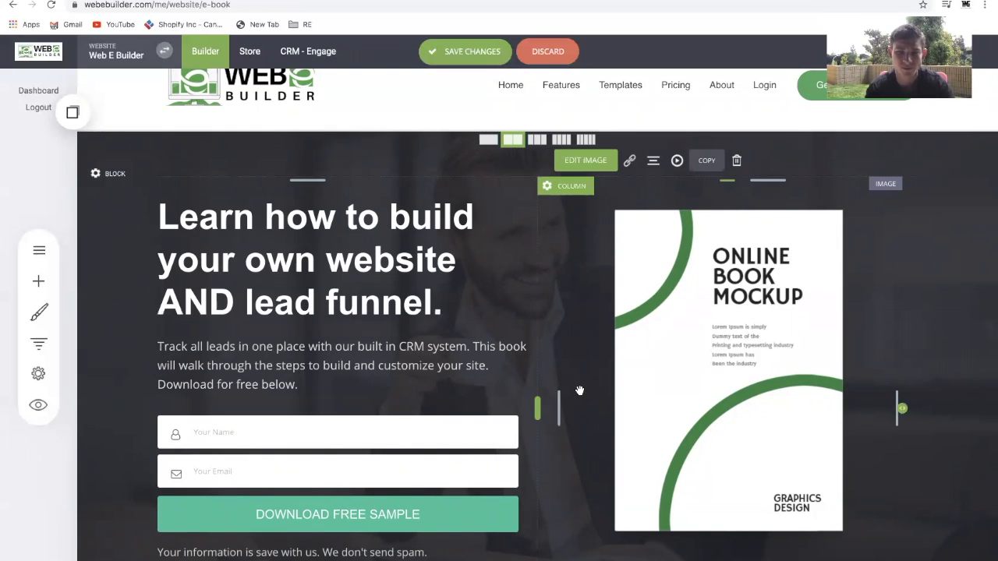
Add the "We Know What Is Best" block from the Video category directly below the "As featured in" section.
scroll(580, 390, down, 6)
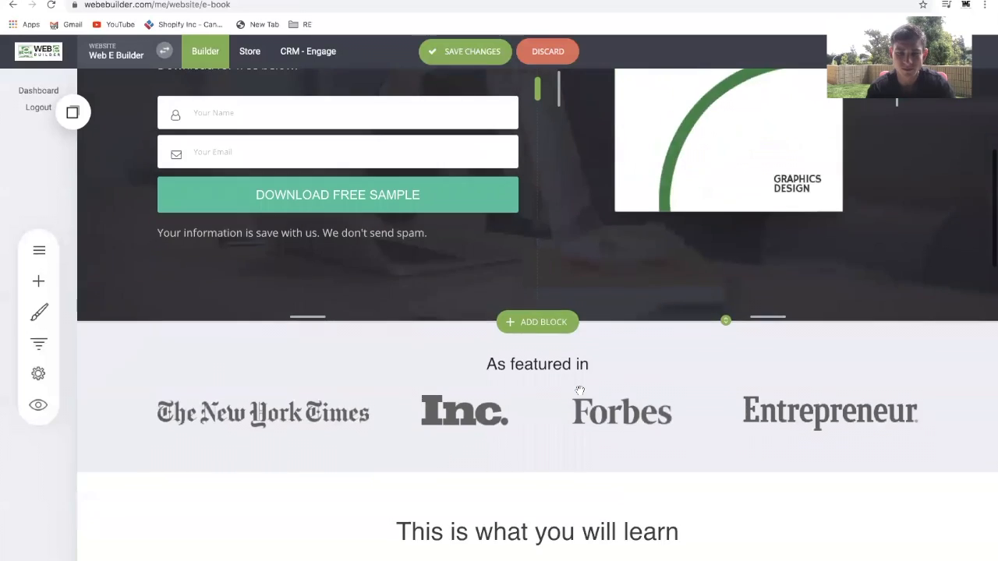
scroll(579, 393, down, 15)
scroll(580, 390, up, 17)
scroll(579, 390, up, 4)
scroll(580, 390, down, 5)
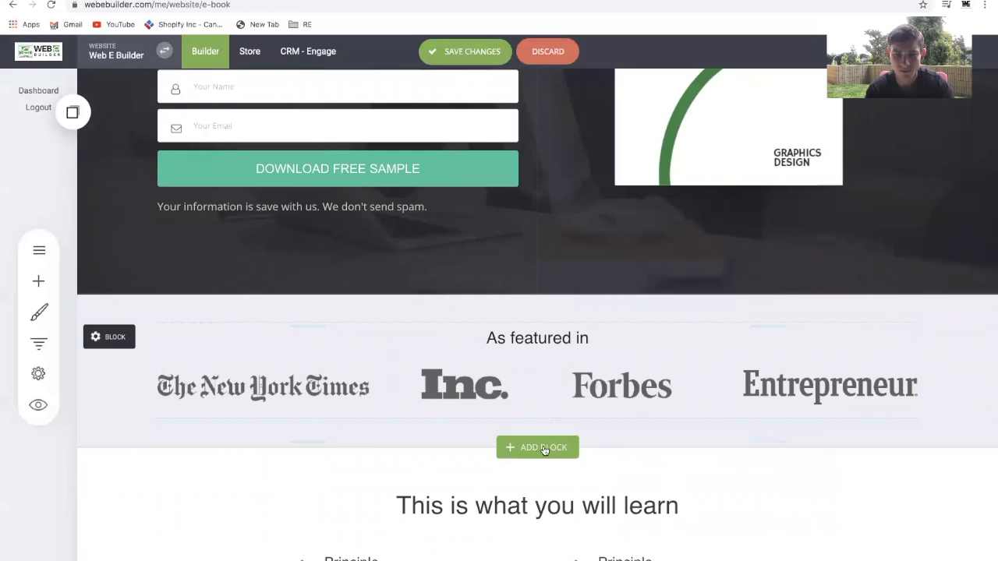
click(543, 449)
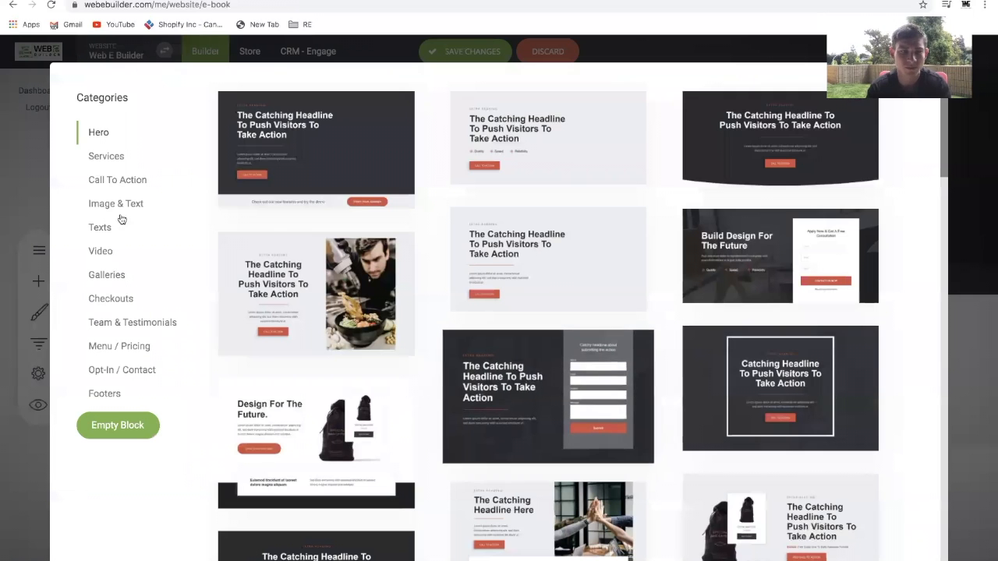
click(107, 257)
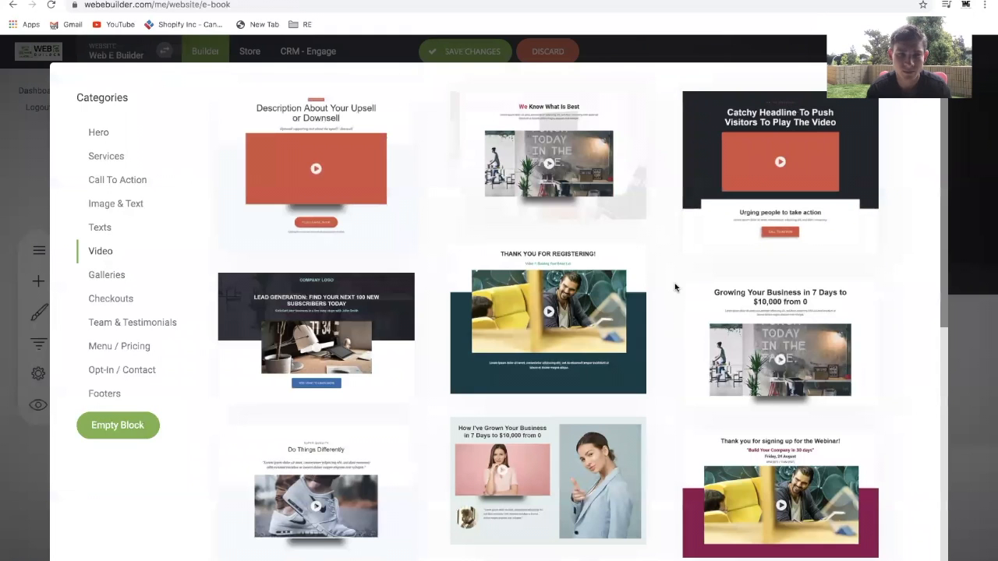
scroll(666, 464, down, 6)
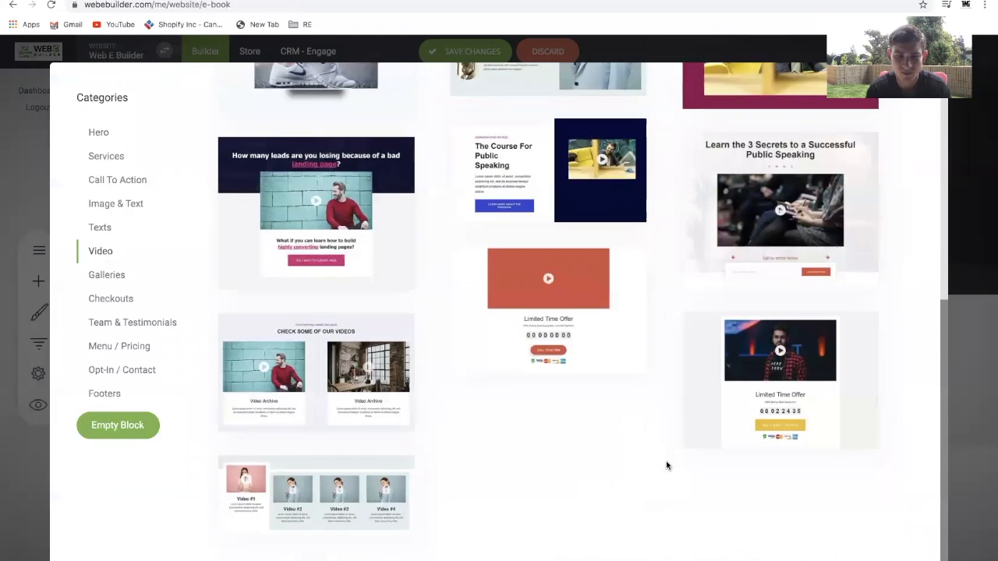
scroll(666, 466, up, 6)
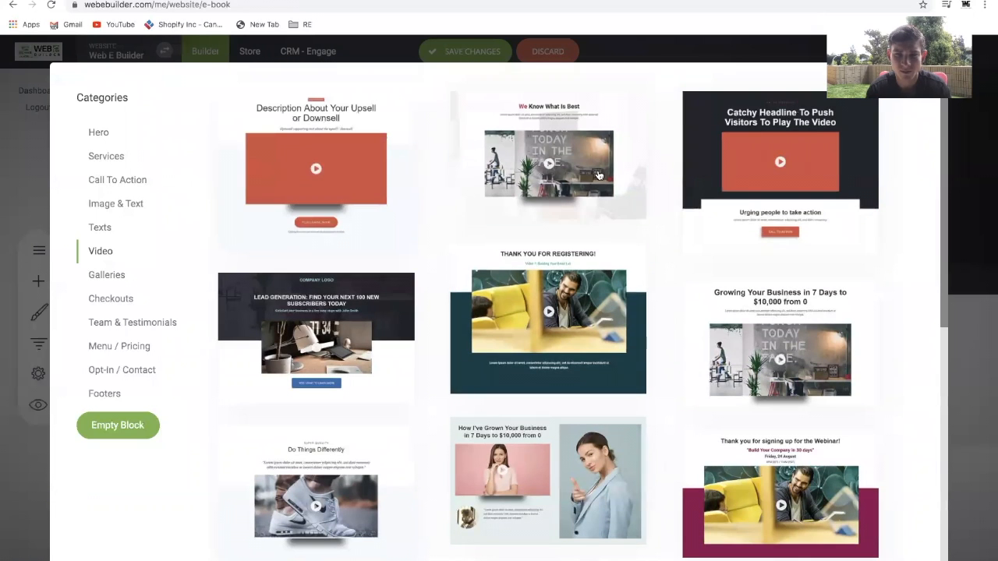
click(558, 202)
Remove the background image from the new video block in its container settings.
scroll(661, 467, down, 3)
scroll(660, 466, up, 4)
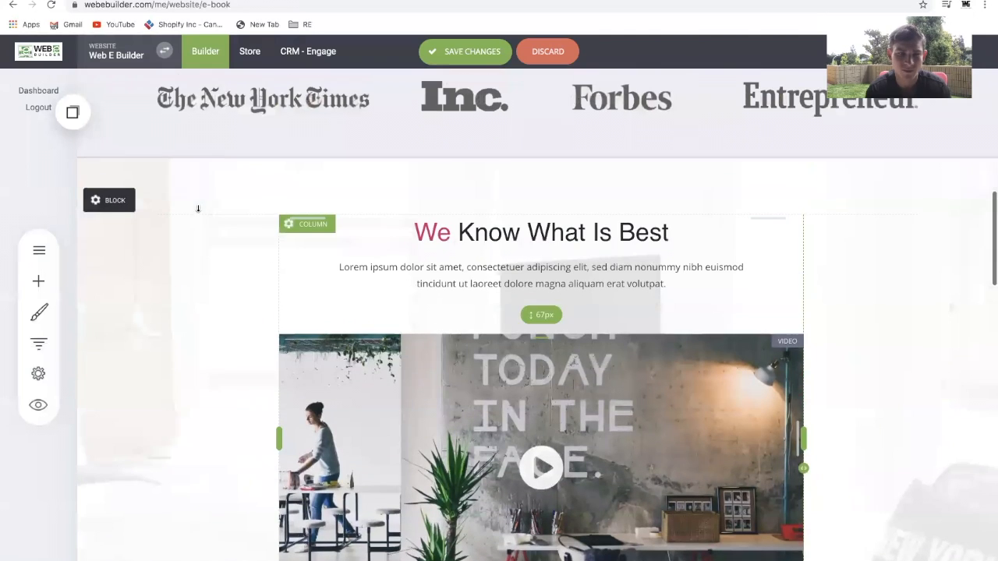
click(124, 207)
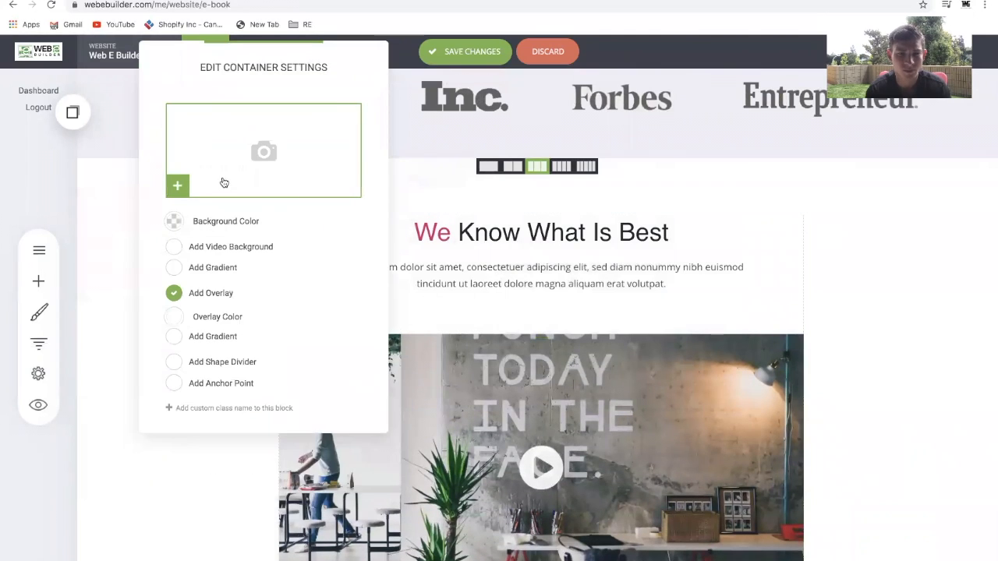
click(835, 238)
Copy the "This is what you will learn" heading and place the copy below "We Know What Is Best" in the video block.
scroll(569, 357, up, 5)
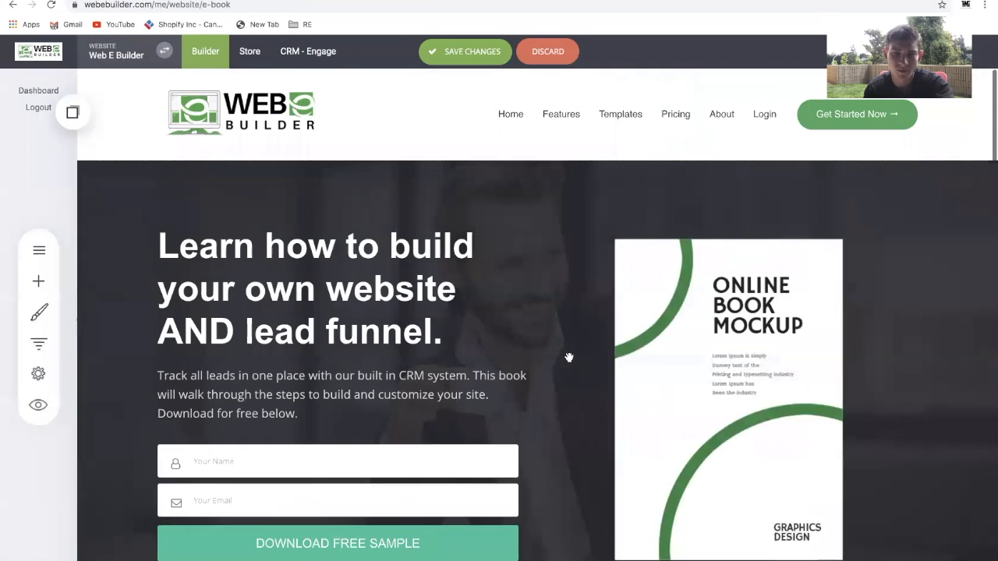
scroll(569, 357, down, 10)
scroll(569, 357, down, 3)
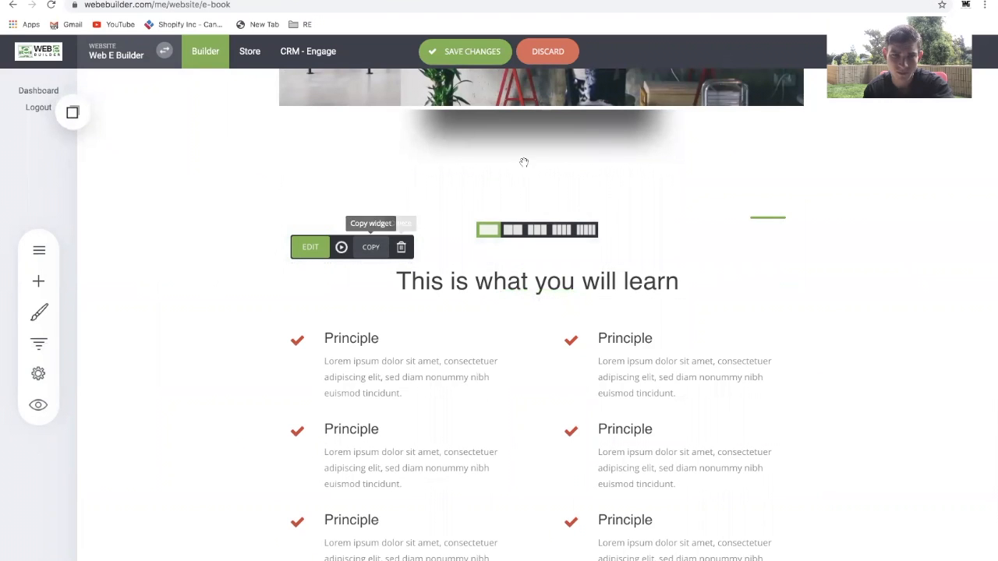
scroll(519, 163, up, 7)
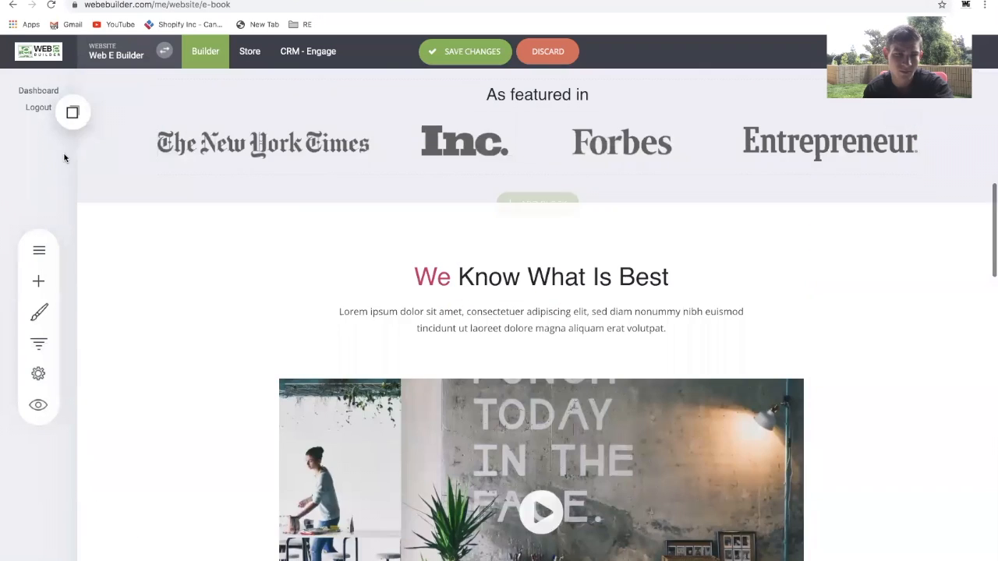
click(74, 113)
drag(139, 163, 548, 289)
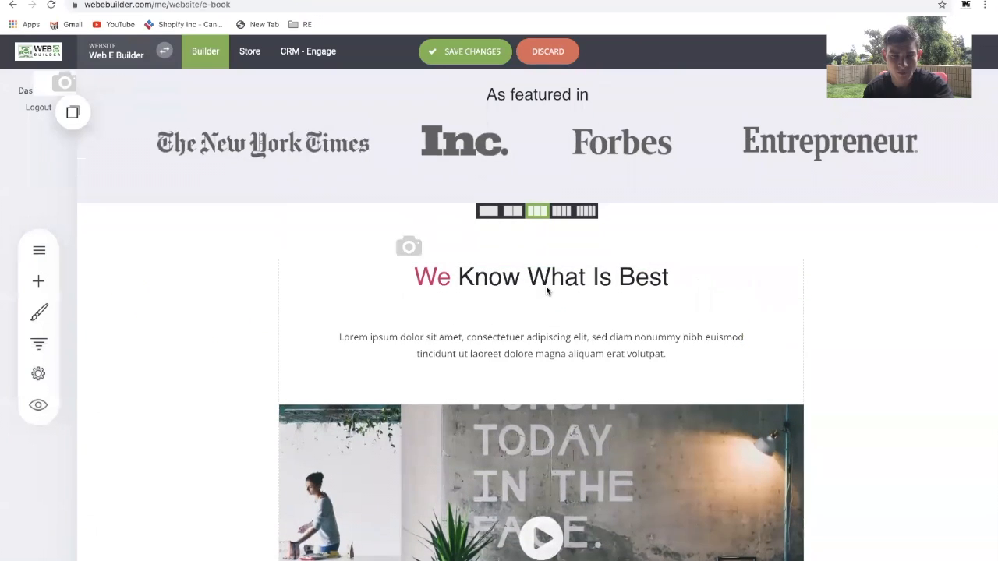
Delete the "We Know What Is Best" heading from the video block and save the page changes.
click(390, 243)
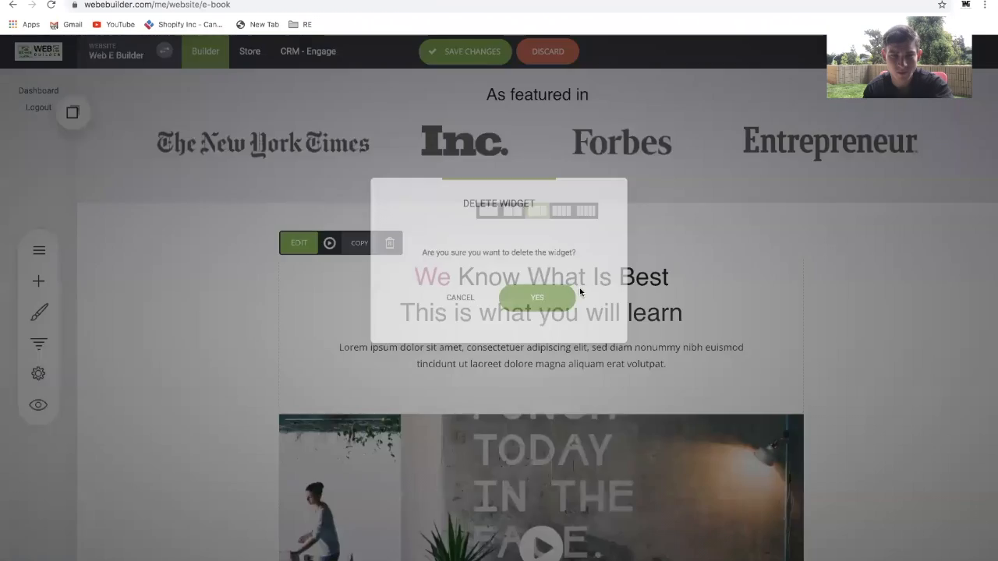
click(568, 297)
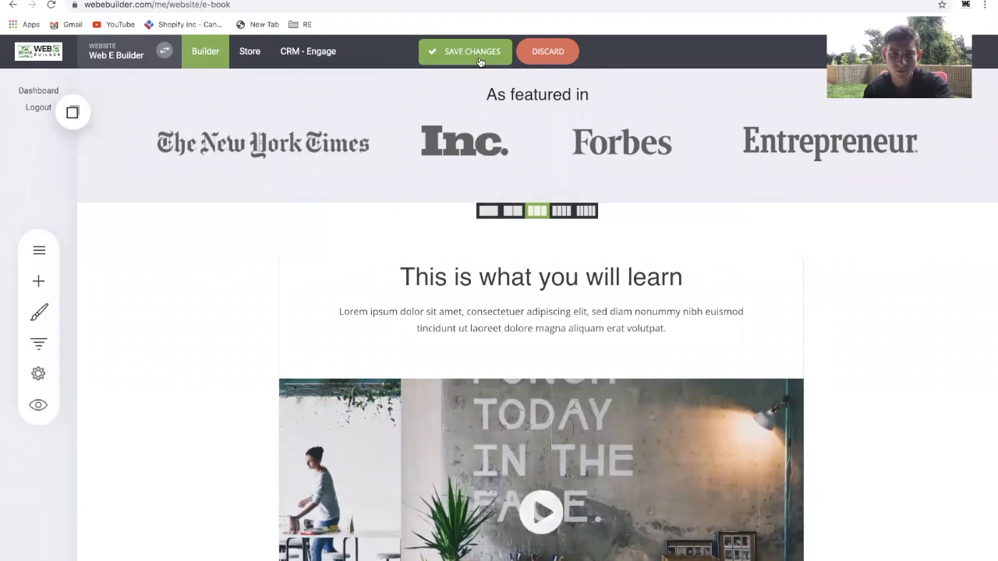
click(479, 57)
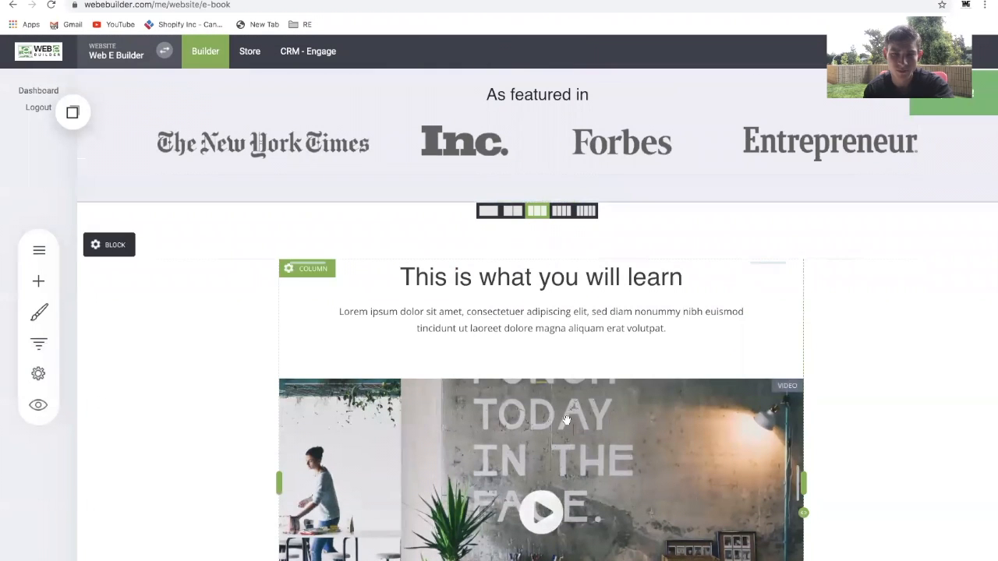
Open the video's settings and, on the E-Business Builder YouTube channel, copy the link address of the Bridery Events website and funnel video.
scroll(572, 321, down, 3)
mouse_move(546, 373)
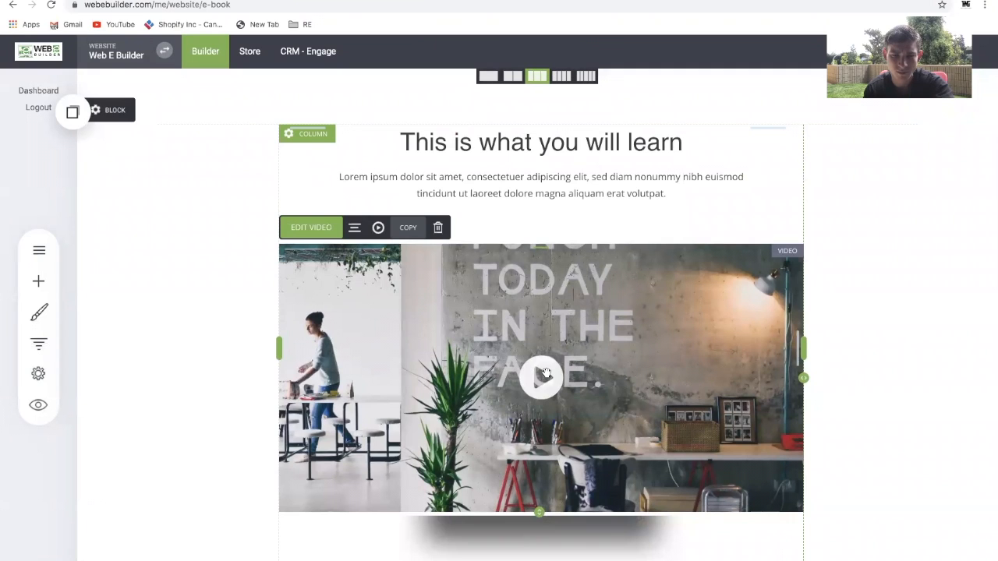
click(315, 227)
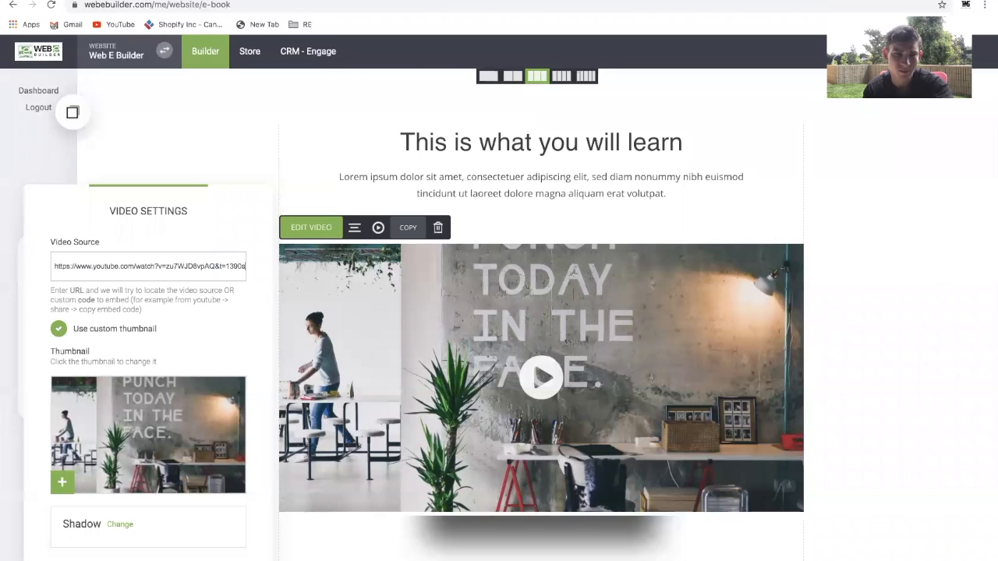
key(ctrl+t)
text(youtu)
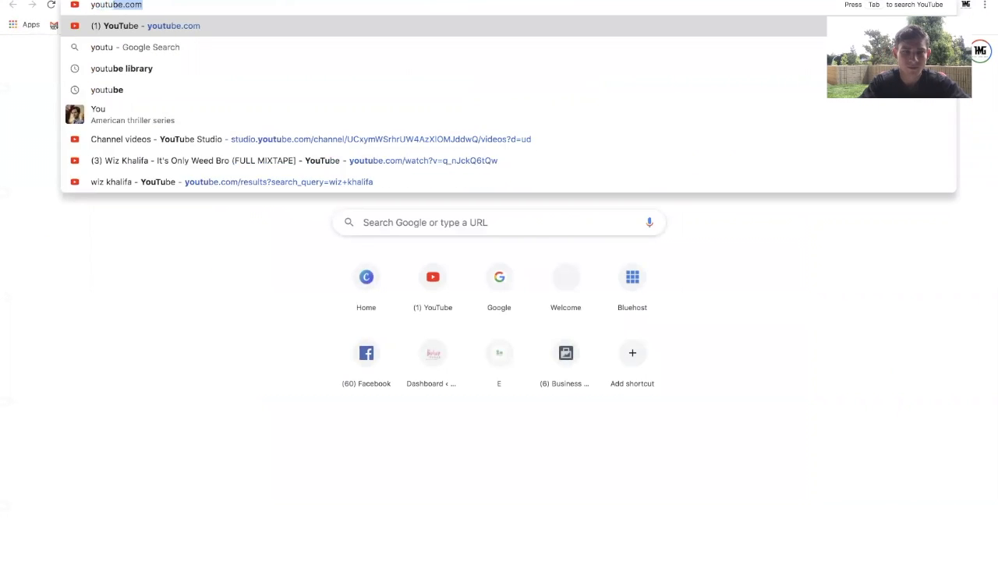
key(Return)
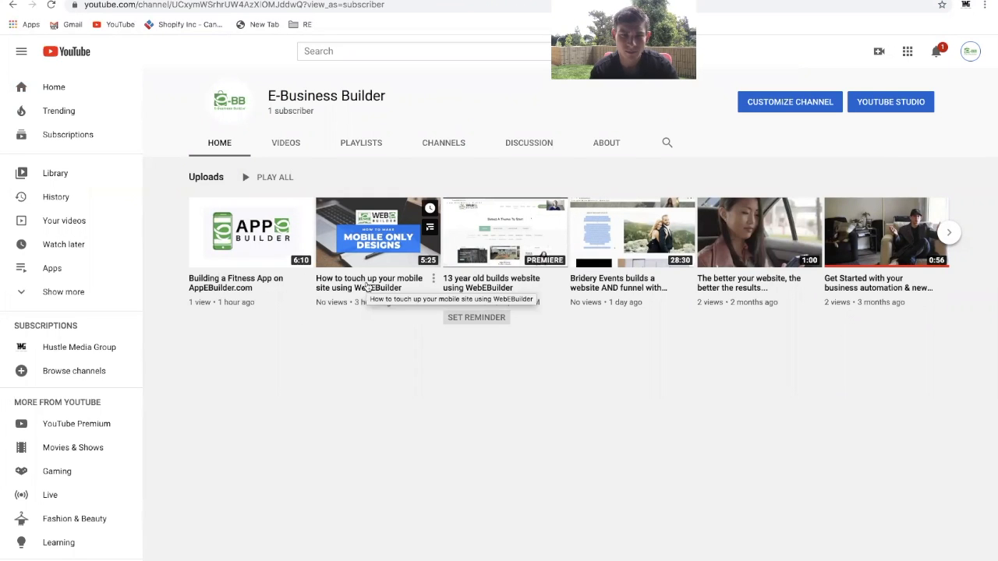
right_click(611, 279)
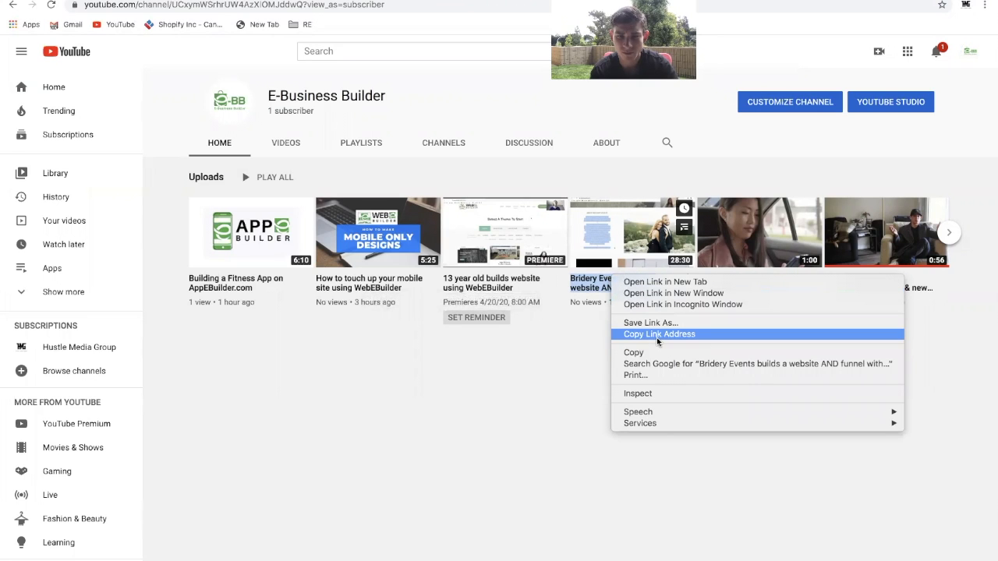
click(656, 336)
Back in the page builder, replace the video source with the copied YouTube link and turn off the custom thumbnail.
click(364, 1)
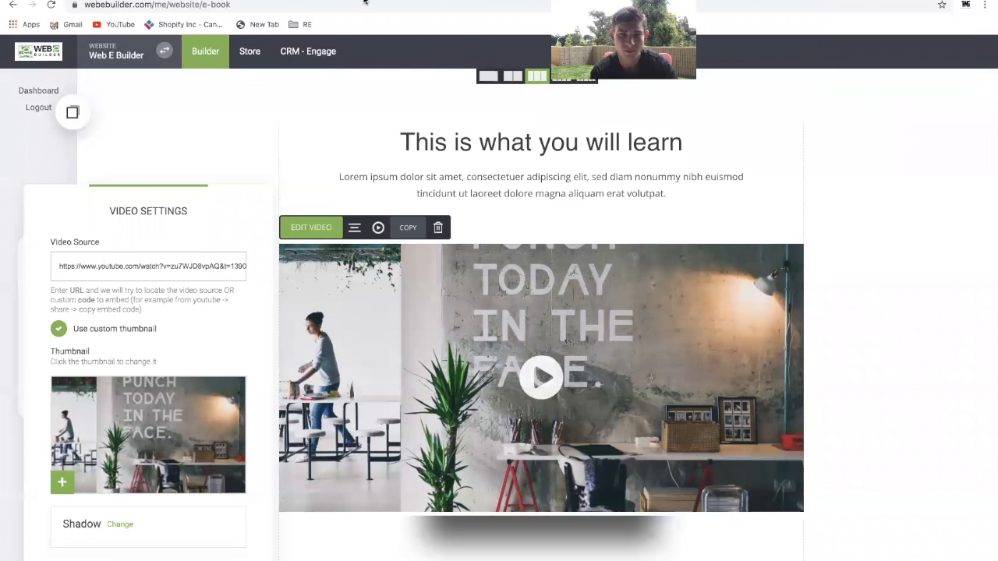
triple_click(199, 258)
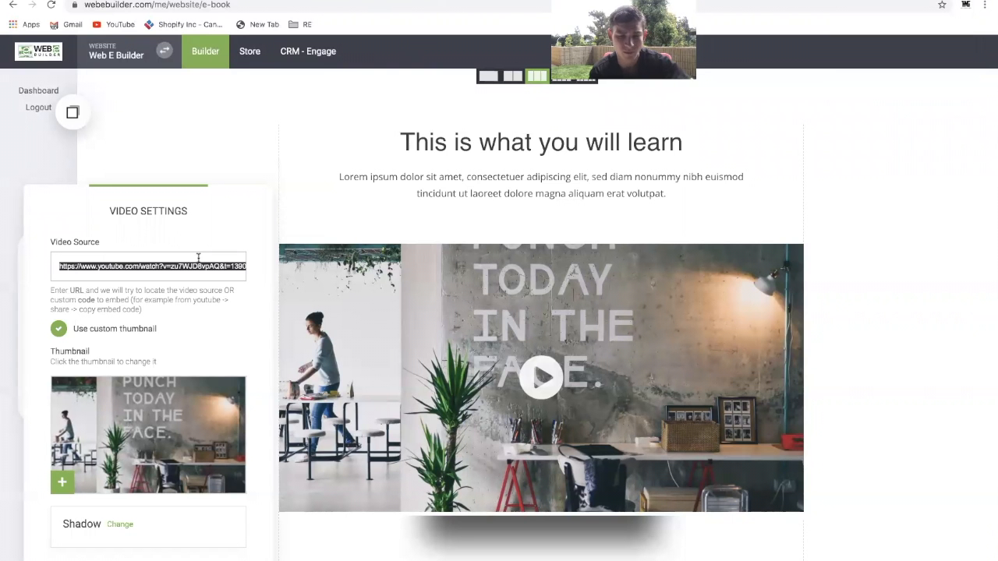
text(https://www.youtube.com/watch?v=CUI3ZjBlV44)
click(62, 328)
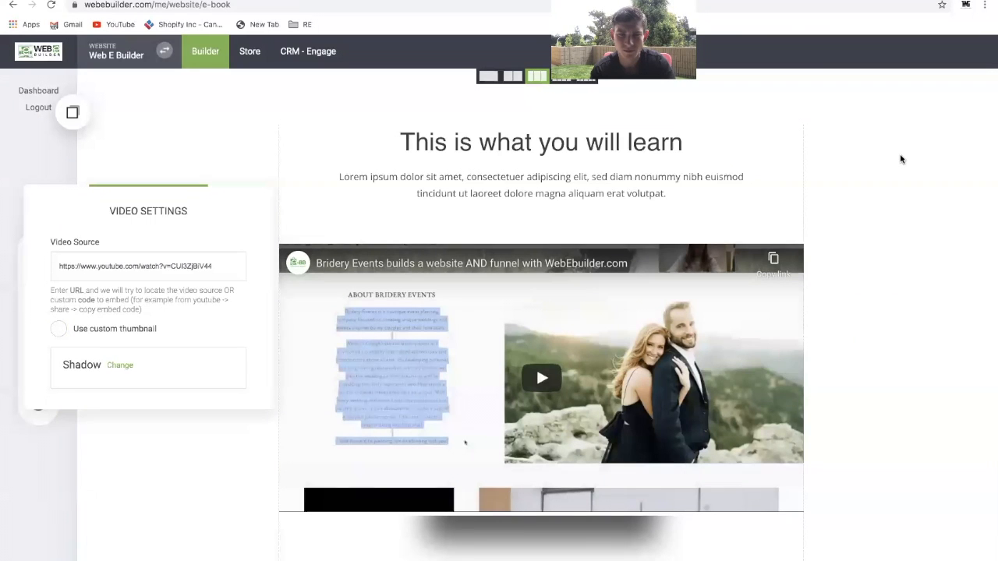
click(901, 159)
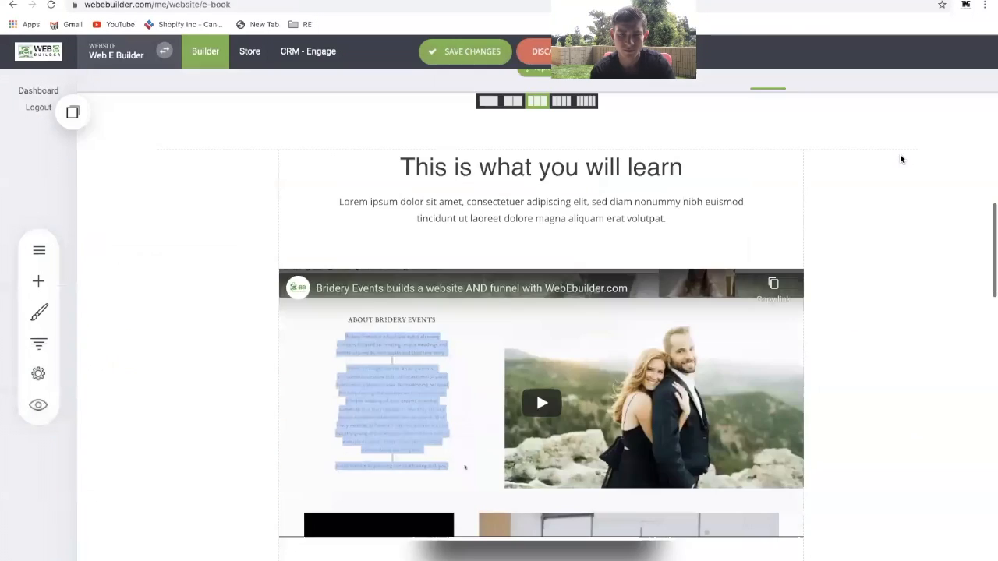
Change the heading above the video to "Watch Bridery Events Build Her Own Website".
click(621, 168)
double_click(621, 169)
text(Wta)
key(BackSpace)
key(BackSpace)
text(atch Bridery Events Build He)
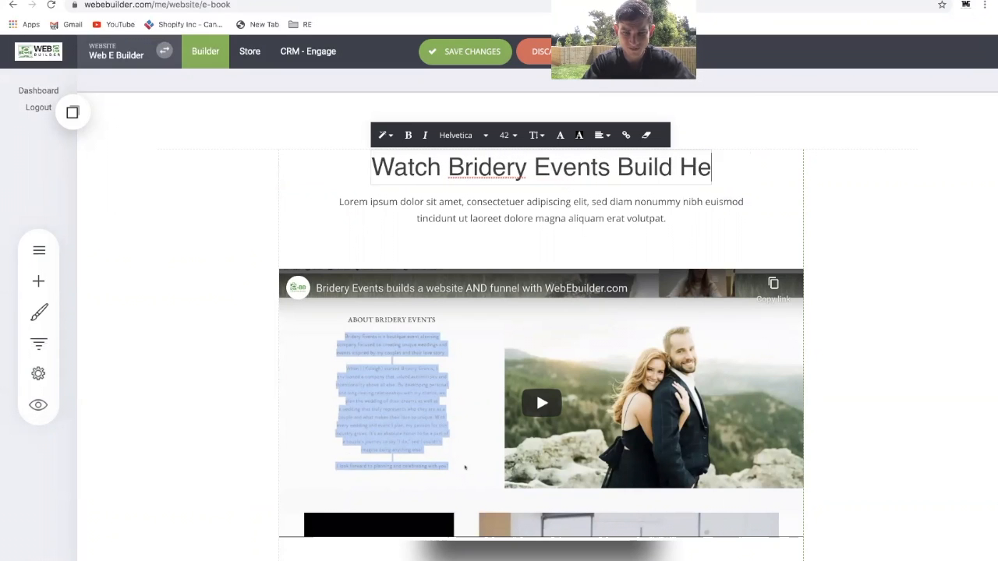
text(r Own We)
key(BackSpace)
text(Website)
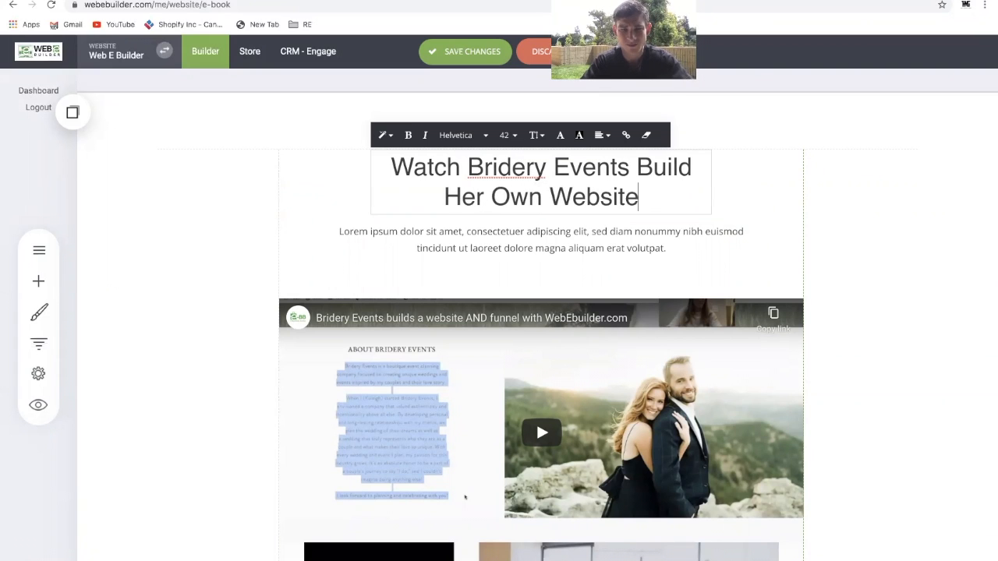
click(596, 239)
click(596, 239)
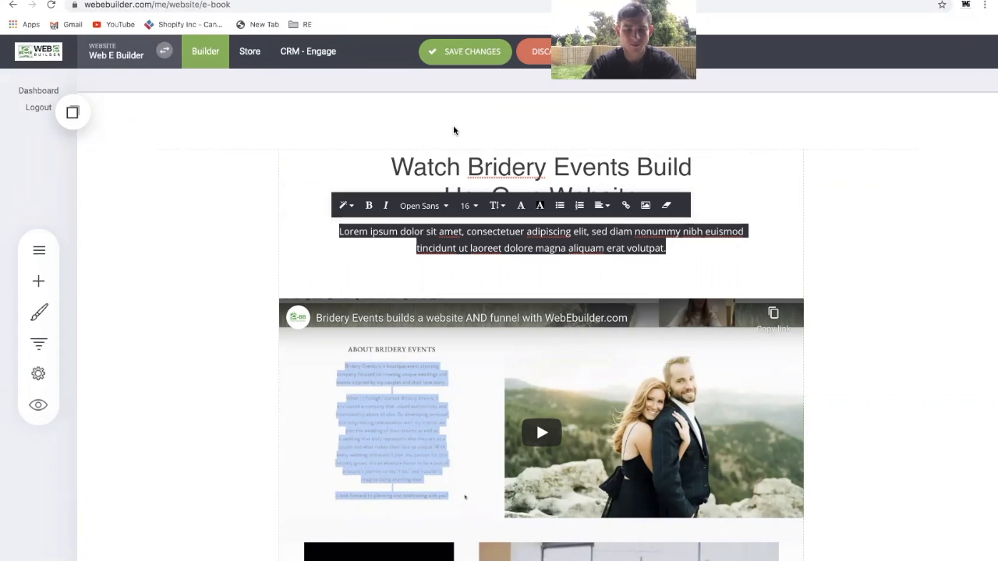
click(924, 343)
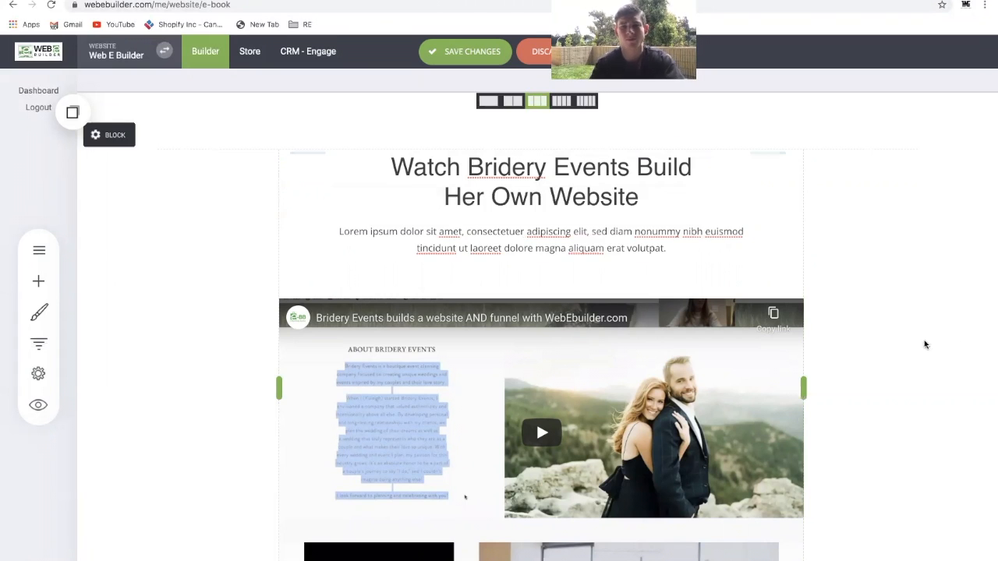
Review the page's sections, from the header and video block to the testimonials and free book sample offer.
scroll(831, 325, down, 15)
scroll(830, 323, up, 4)
scroll(832, 319, down, 8)
scroll(831, 320, up, 10)
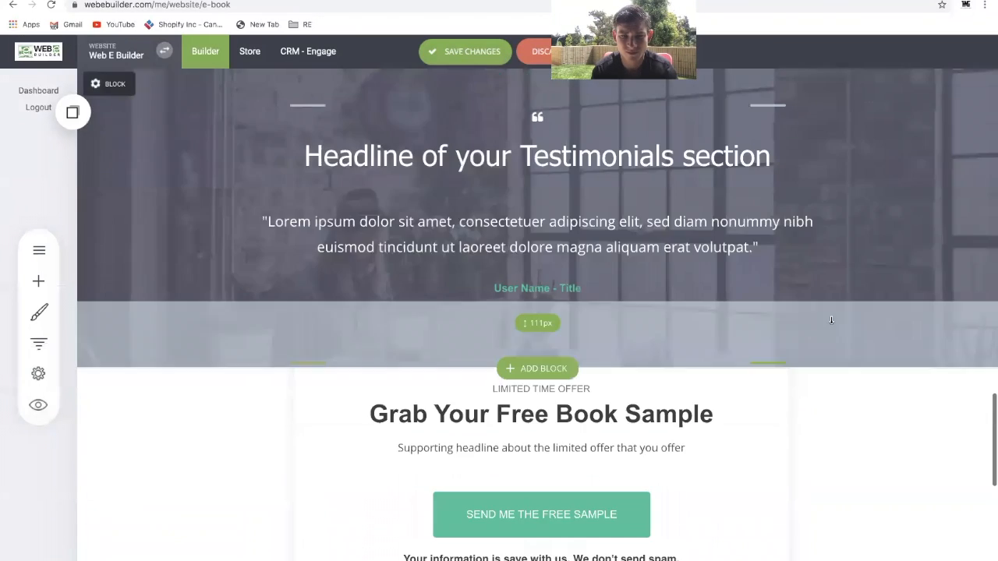
scroll(832, 323, up, 10)
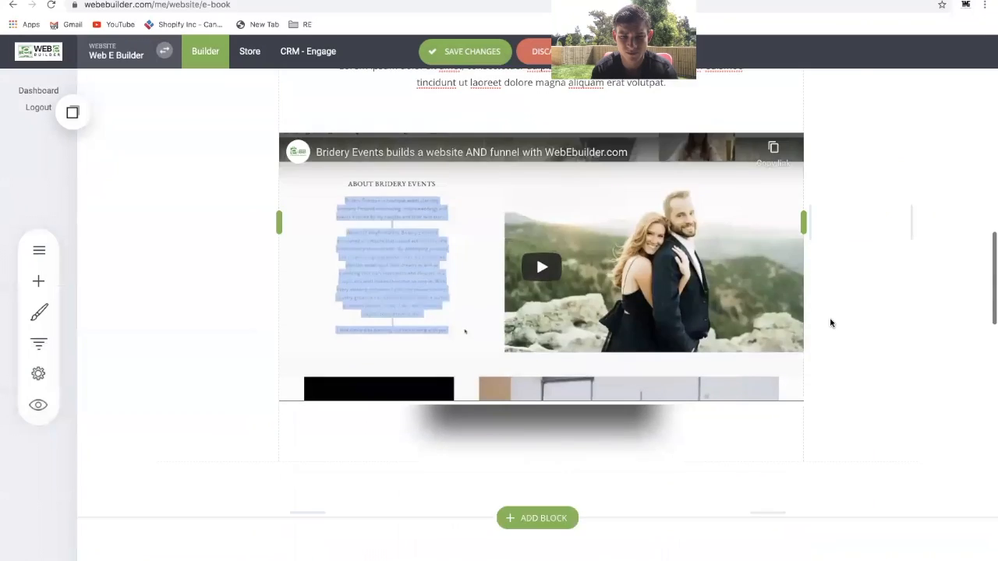
scroll(832, 319, down, 12)
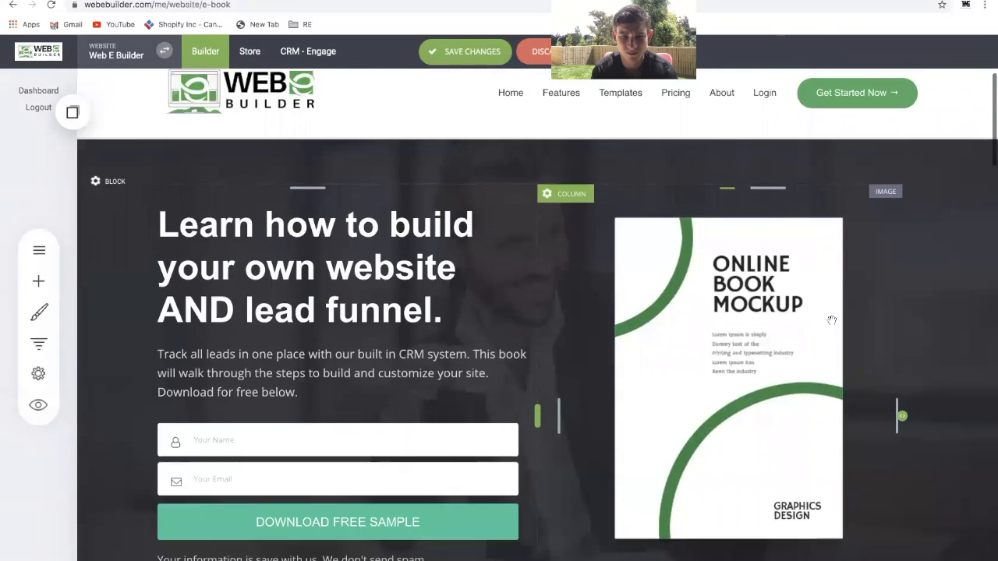
scroll(831, 323, down, 3)
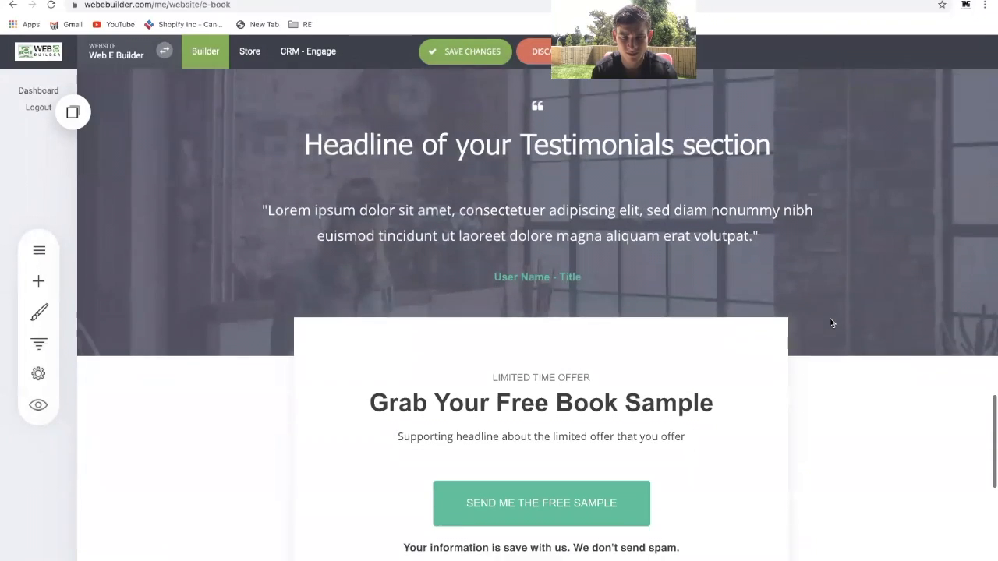
scroll(832, 323, up, 8)
scroll(831, 322, up, 8)
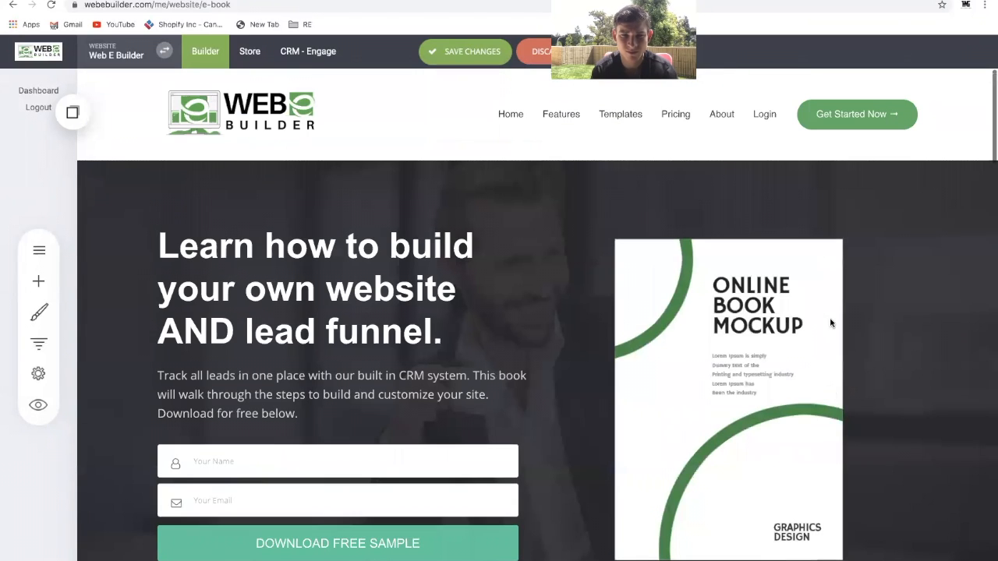
Save the page changes.
click(471, 57)
click(39, 404)
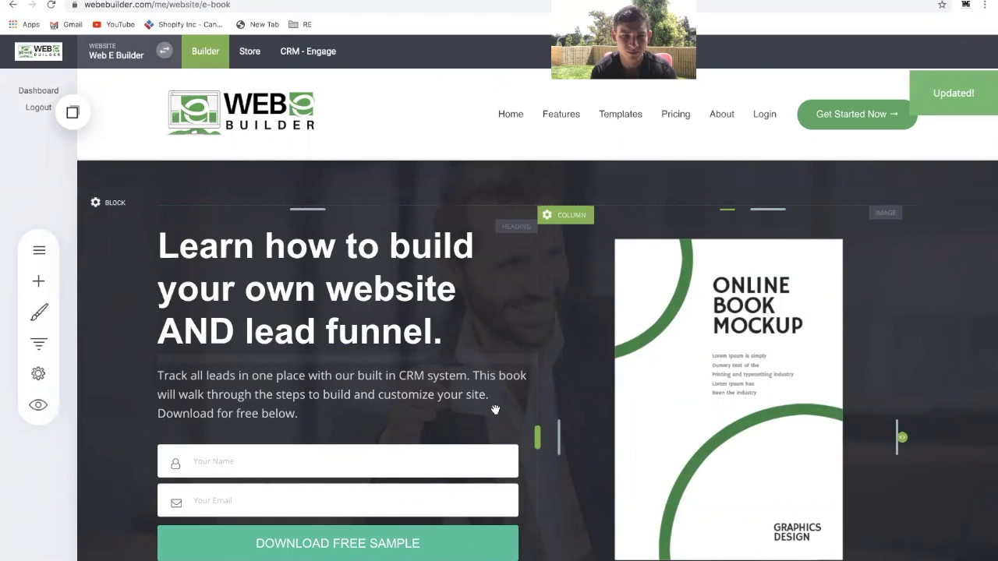
Browse the Footers, Team & Testimonials and Services block categories from the end of the page, and close the library without adding a block.
scroll(495, 410, down, 6)
scroll(495, 409, down, 7)
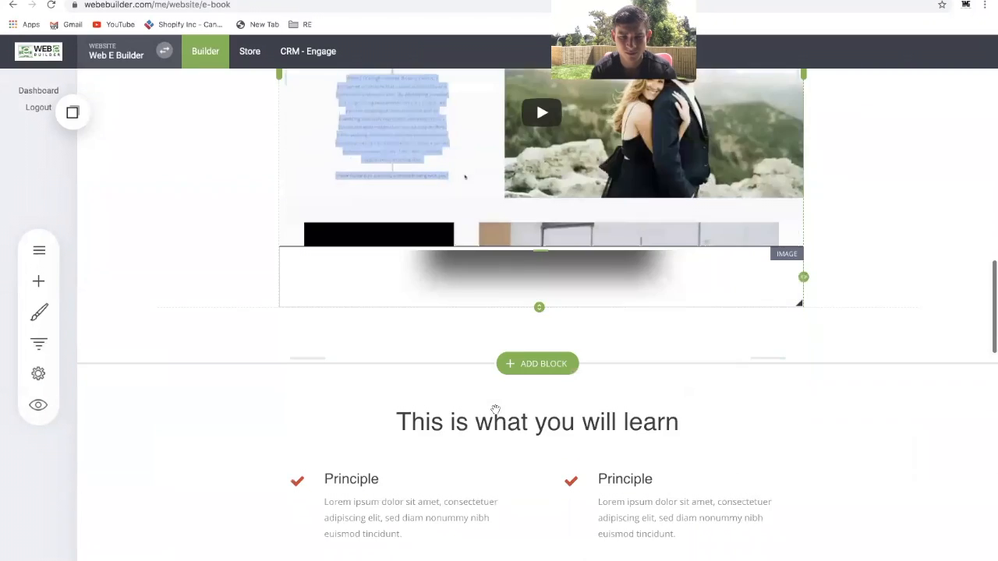
scroll(548, 442, down, 12)
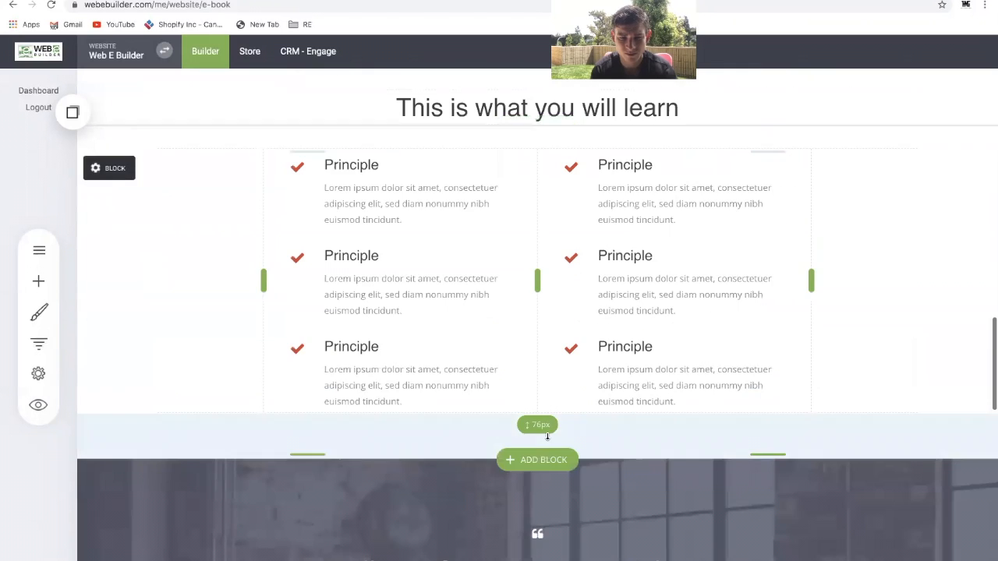
scroll(546, 434, down, 3)
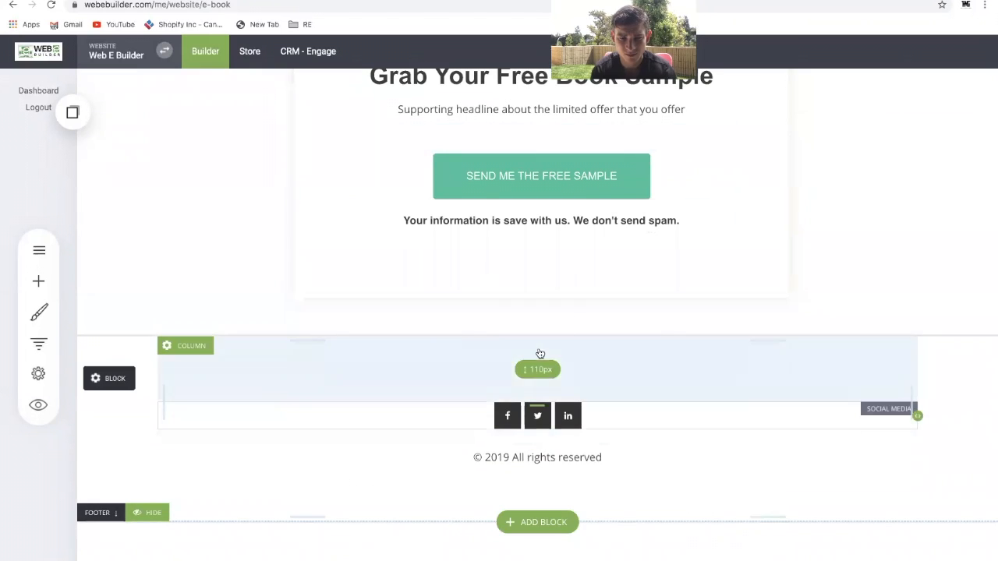
click(544, 522)
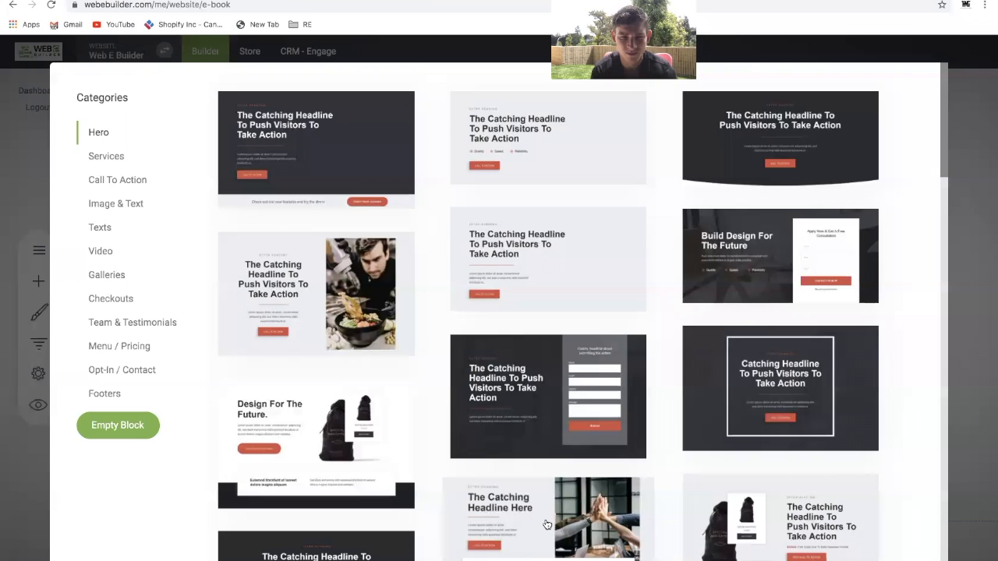
click(124, 393)
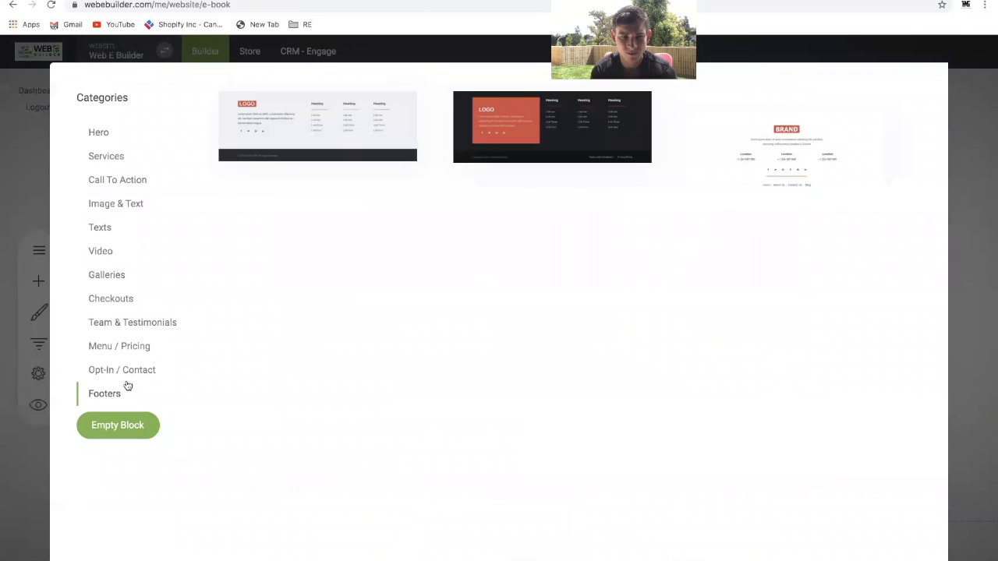
click(134, 323)
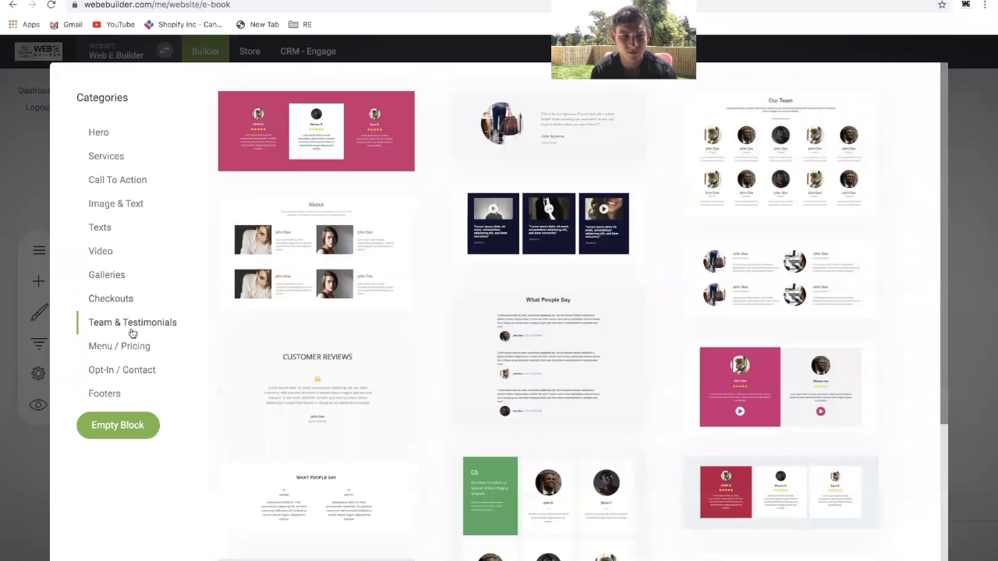
click(132, 351)
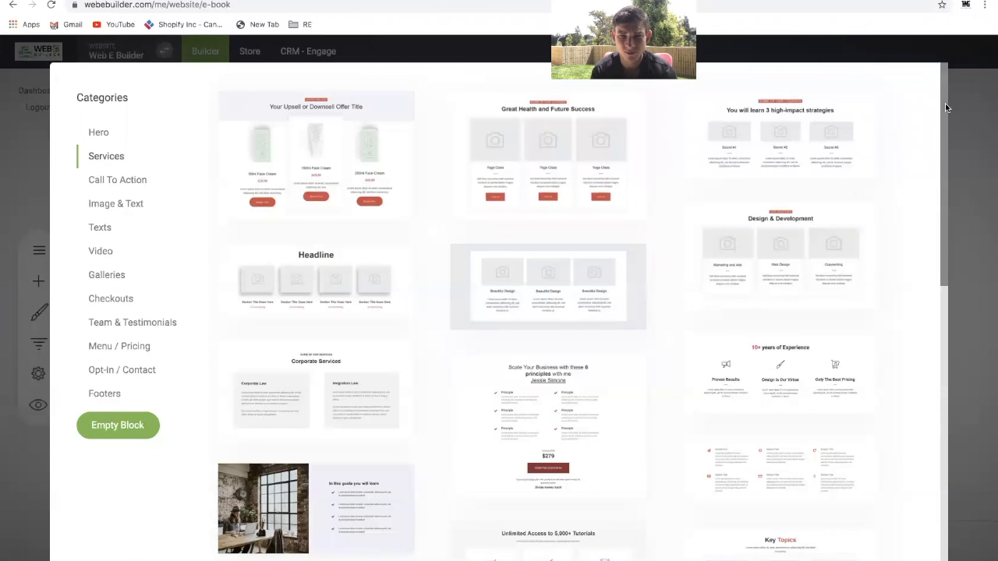
click(971, 110)
Add a Button widget directly below the video, above its shadow image.
scroll(679, 305, up, 10)
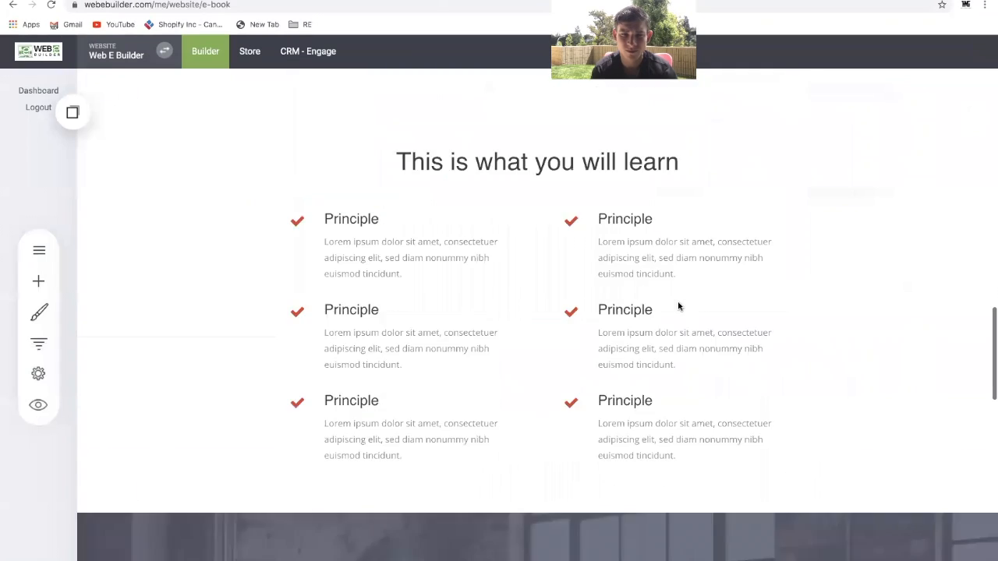
scroll(678, 306, up, 10)
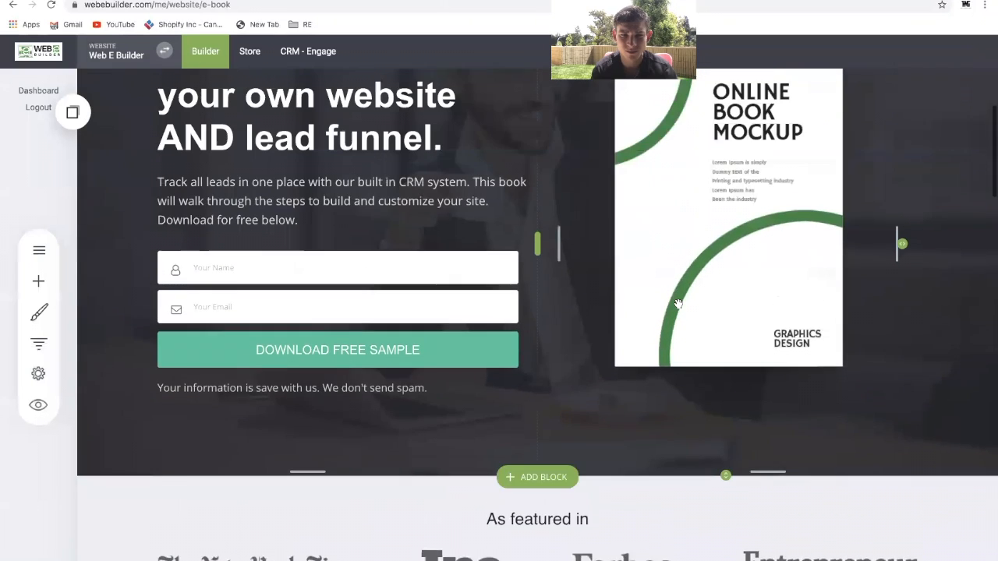
scroll(678, 304, down, 10)
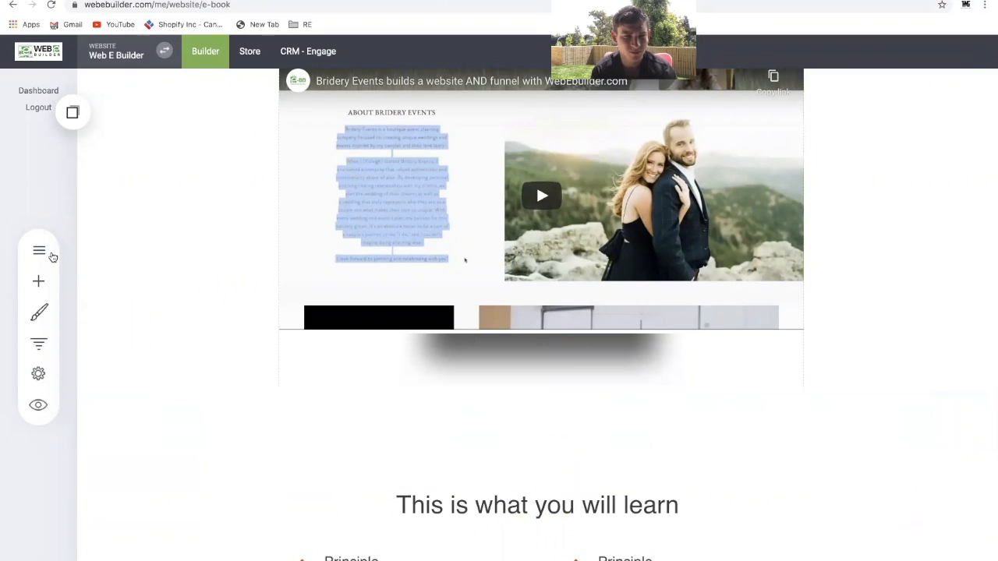
click(39, 282)
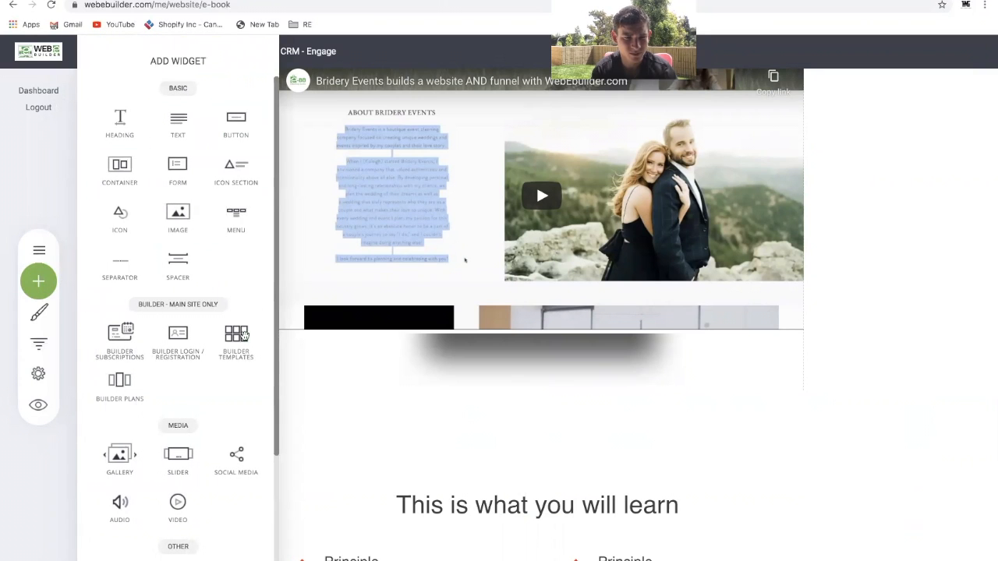
scroll(195, 473, down, 1)
scroll(195, 473, down, 5)
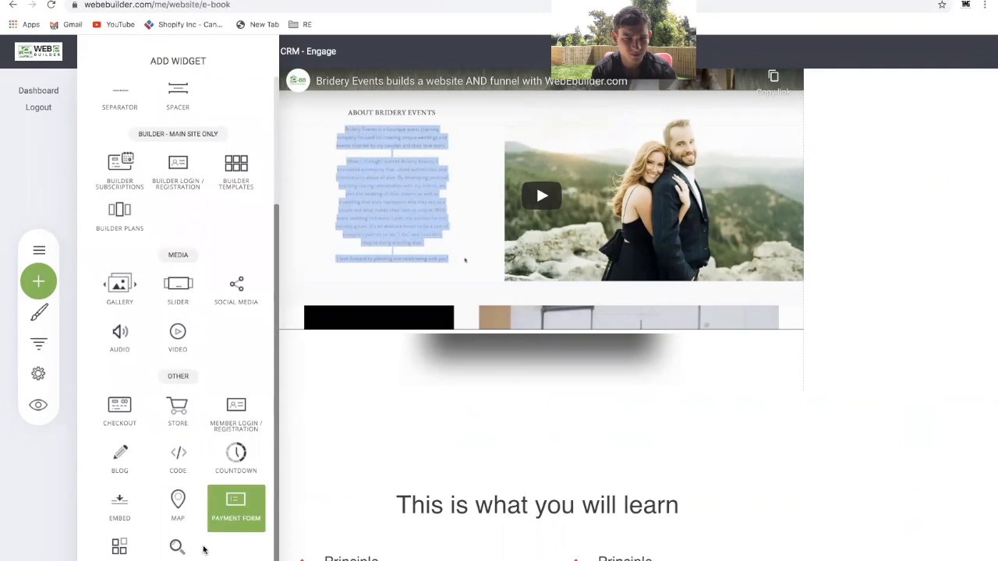
scroll(218, 361, up, 1)
scroll(218, 362, up, 2)
scroll(211, 374, down, 2)
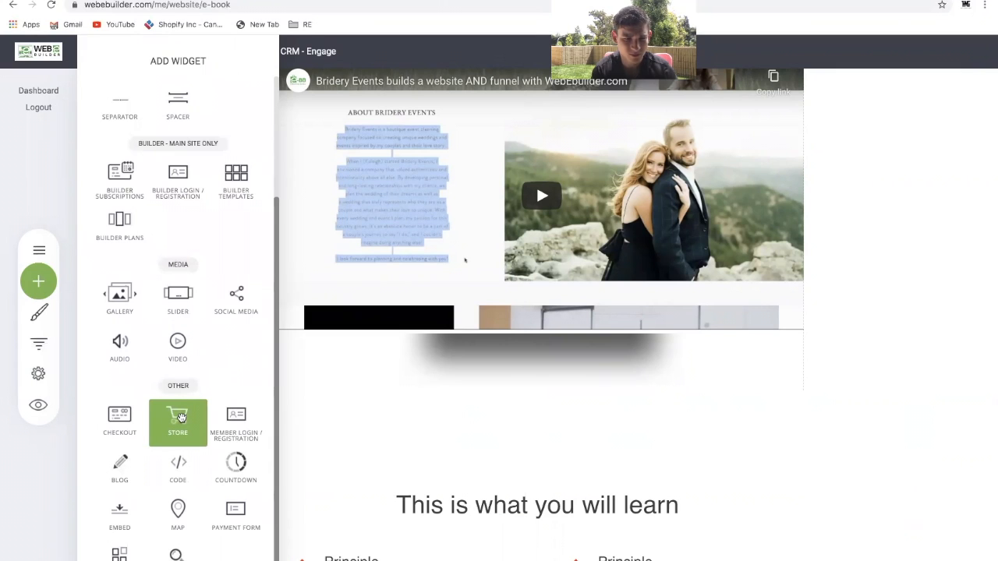
scroll(178, 312, up, 5)
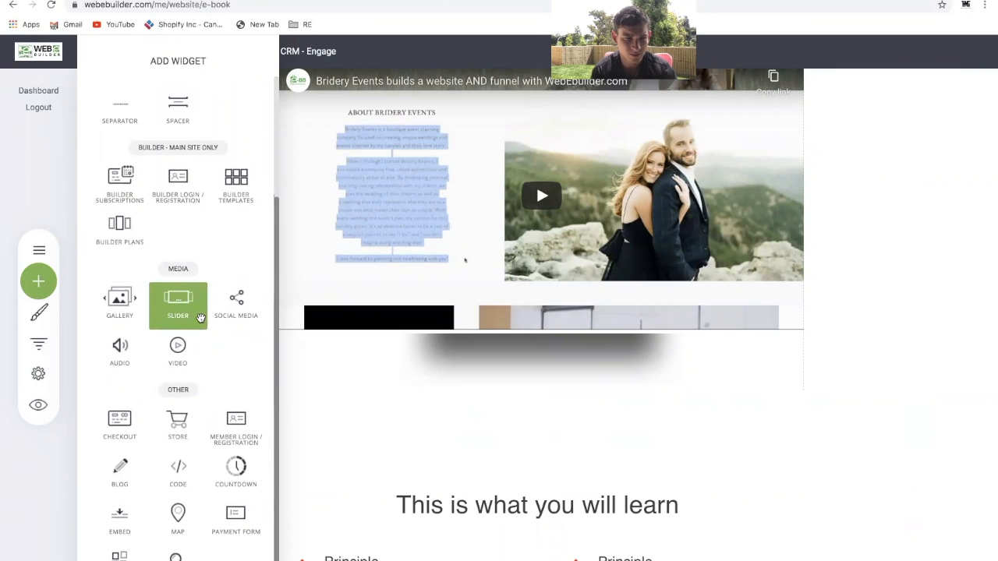
drag(242, 138, 523, 328)
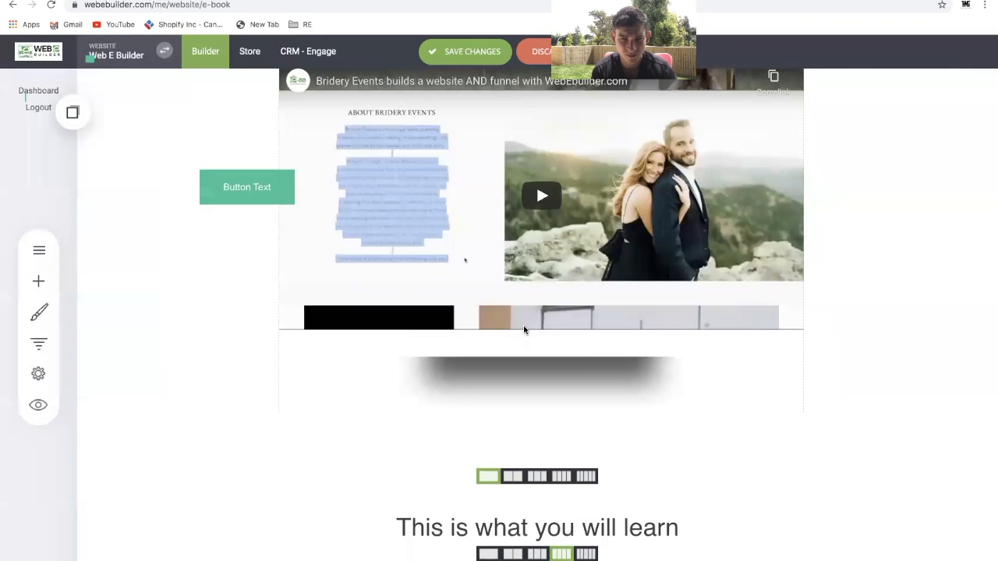
click(587, 435)
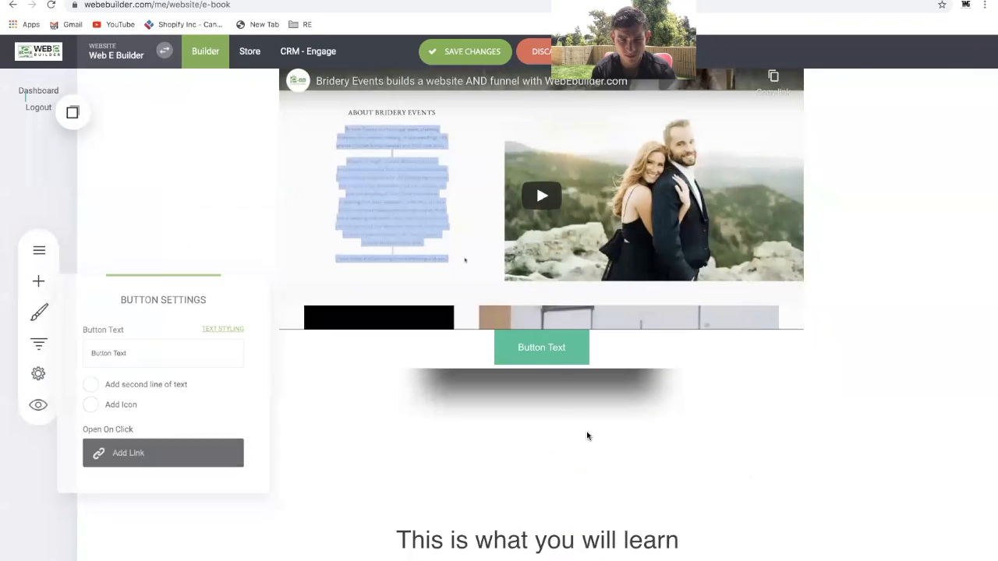
Delete the shadow image below the video and set the spacing above the button to 50px.
click(547, 355)
drag(544, 334, 543, 400)
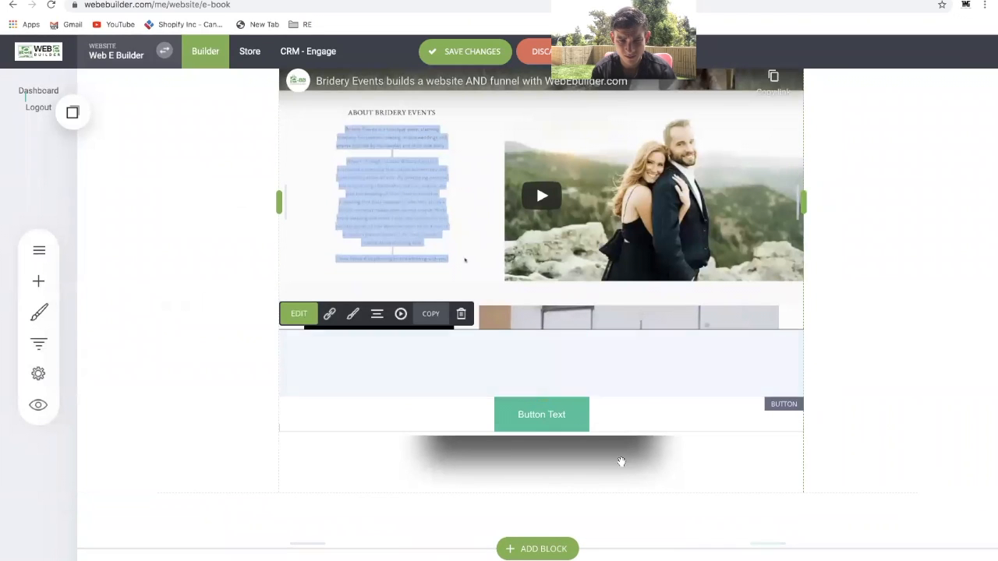
click(616, 466)
drag(608, 405, 608, 380)
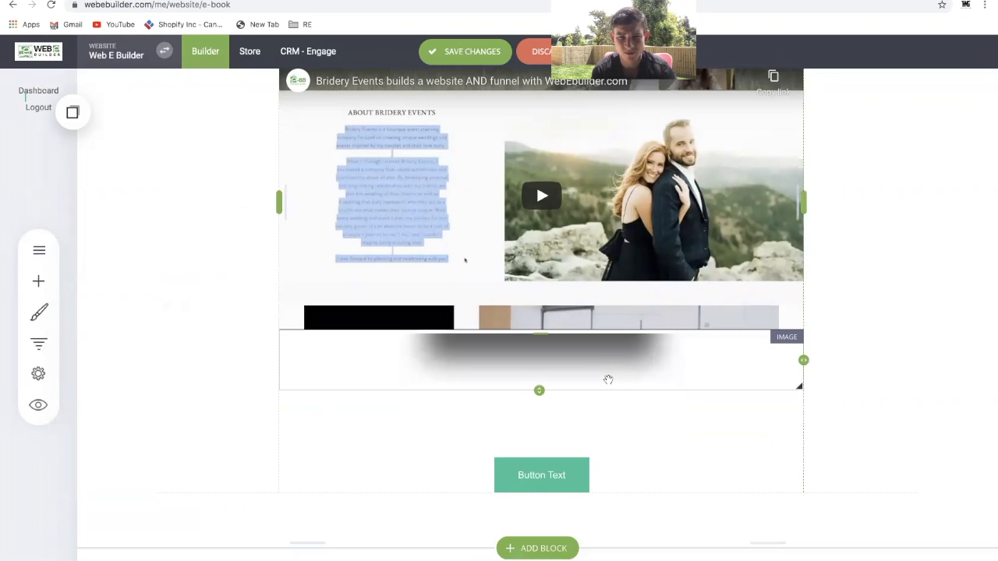
click(544, 369)
click(463, 314)
click(535, 301)
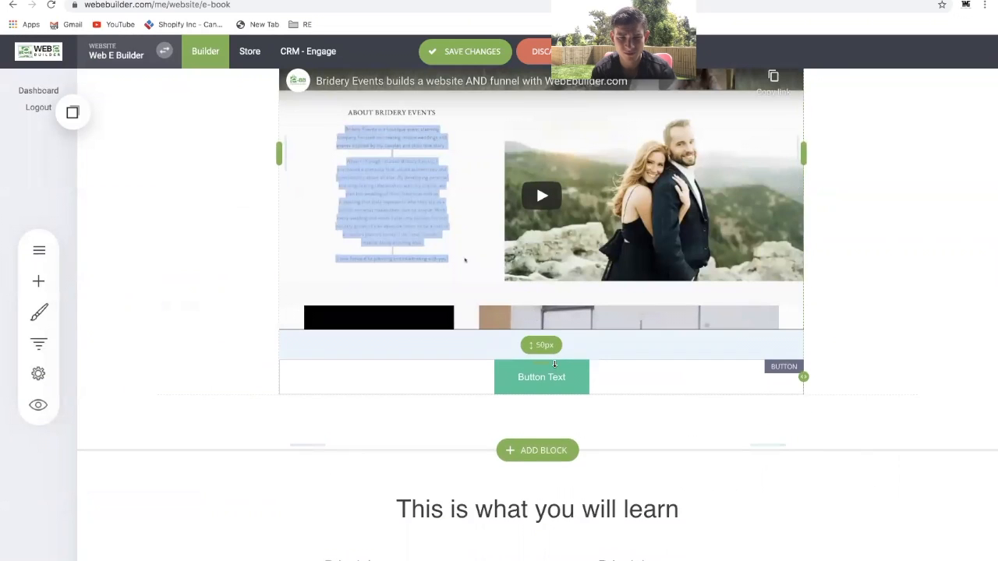
Change the new button's text to "START FOR FREE".
click(547, 376)
click(147, 381)
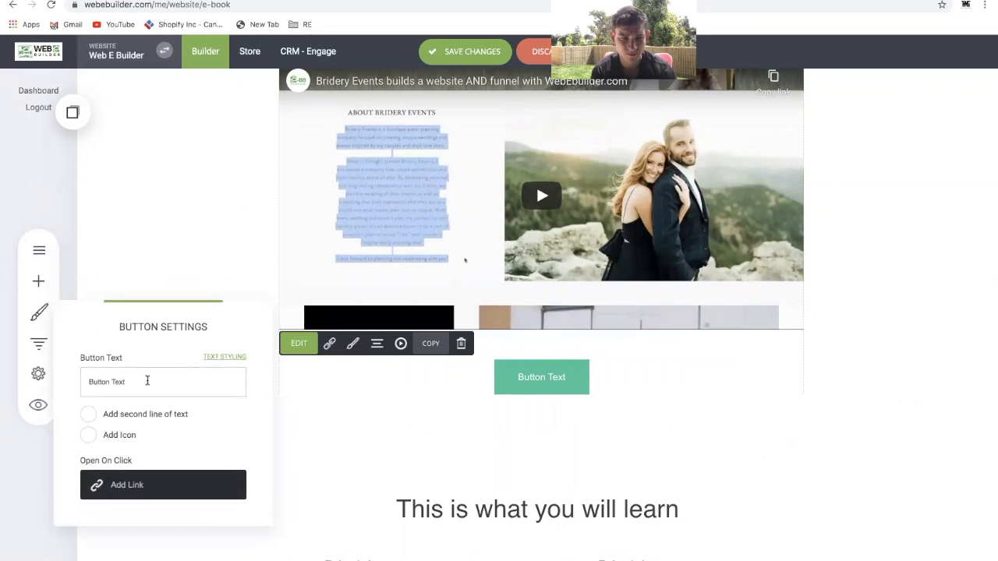
drag(148, 382, 58, 379)
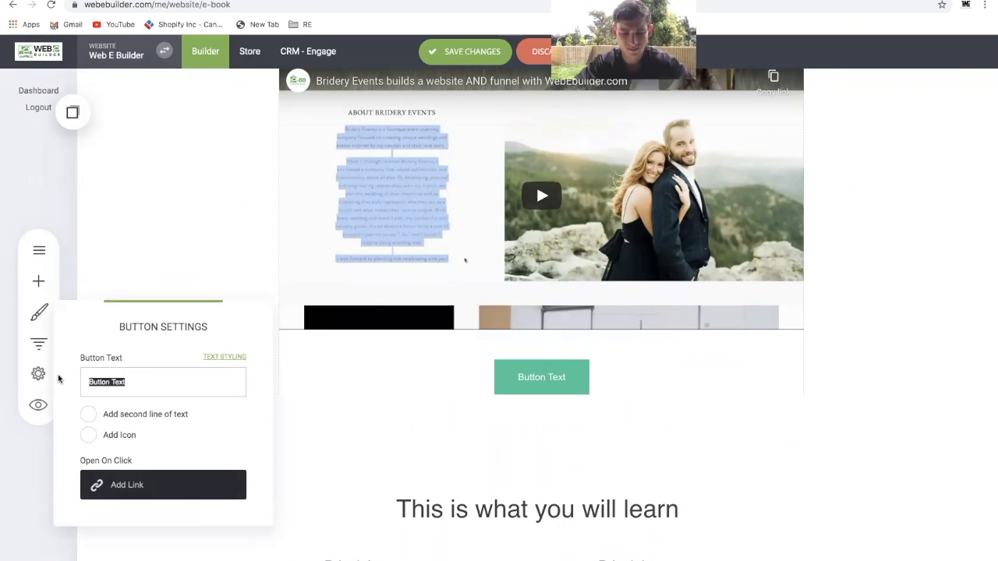
text(START FO)
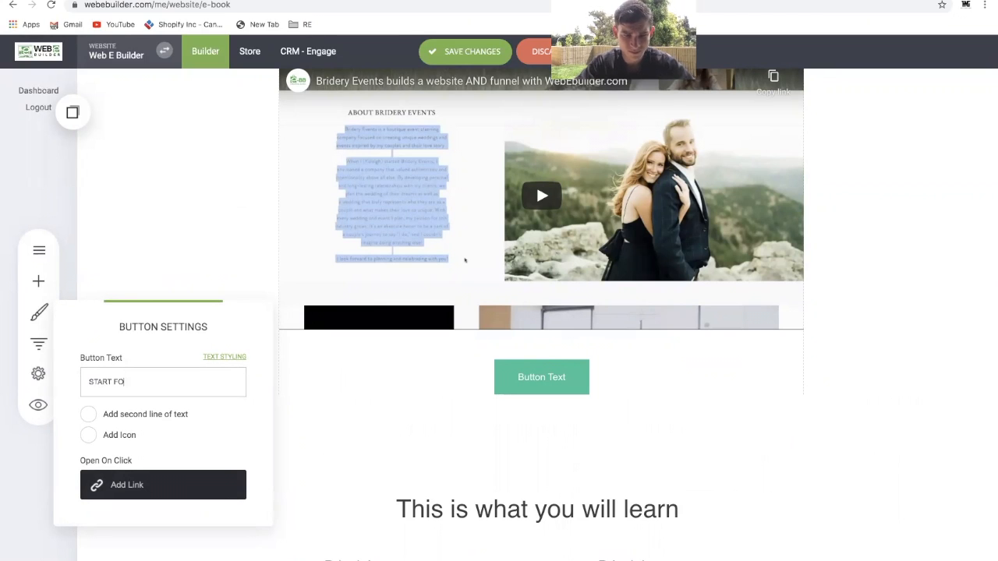
text(R FREE)
click(334, 416)
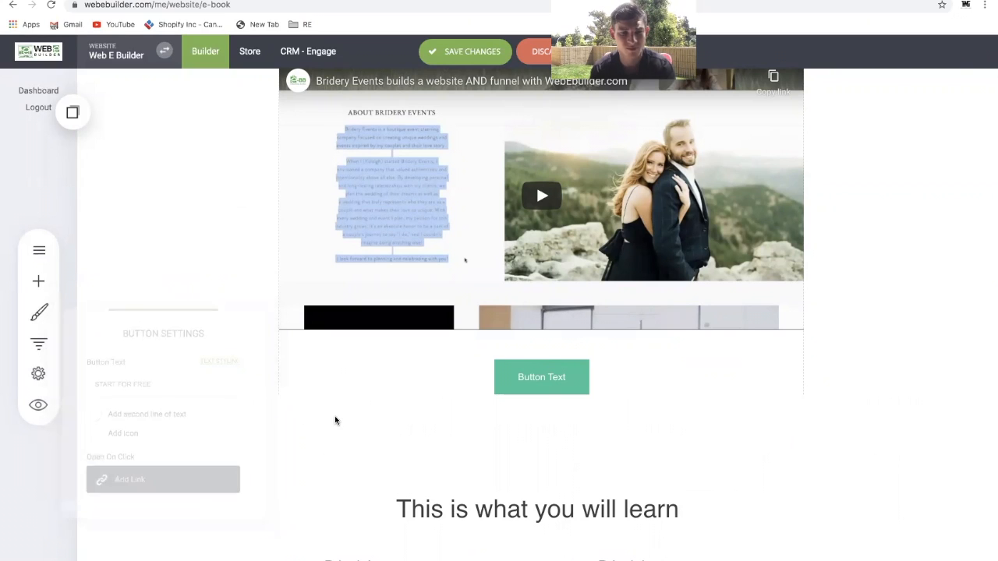
Examine the START FOR FREE button's styling options and the colors available for it.
click(589, 371)
click(355, 344)
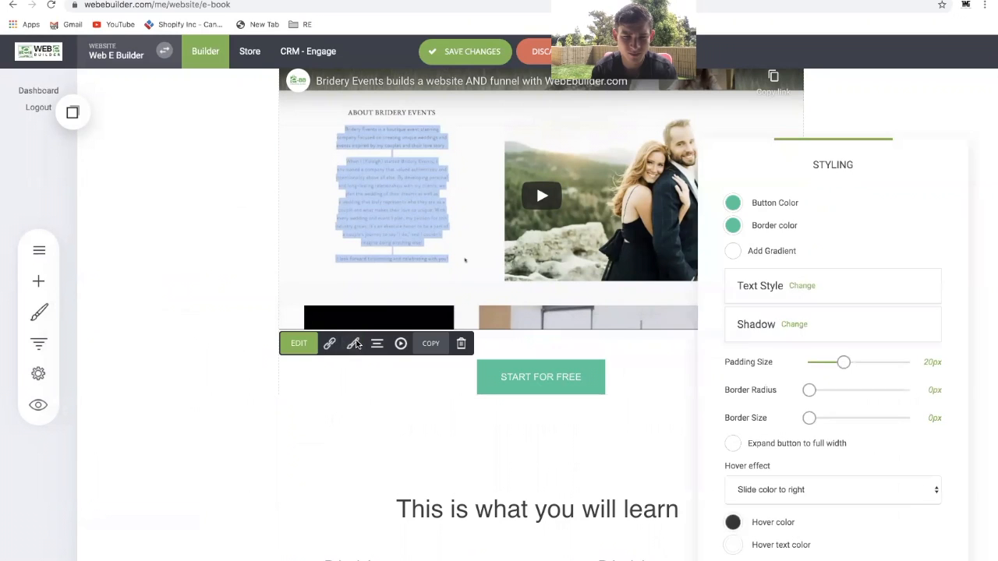
click(733, 203)
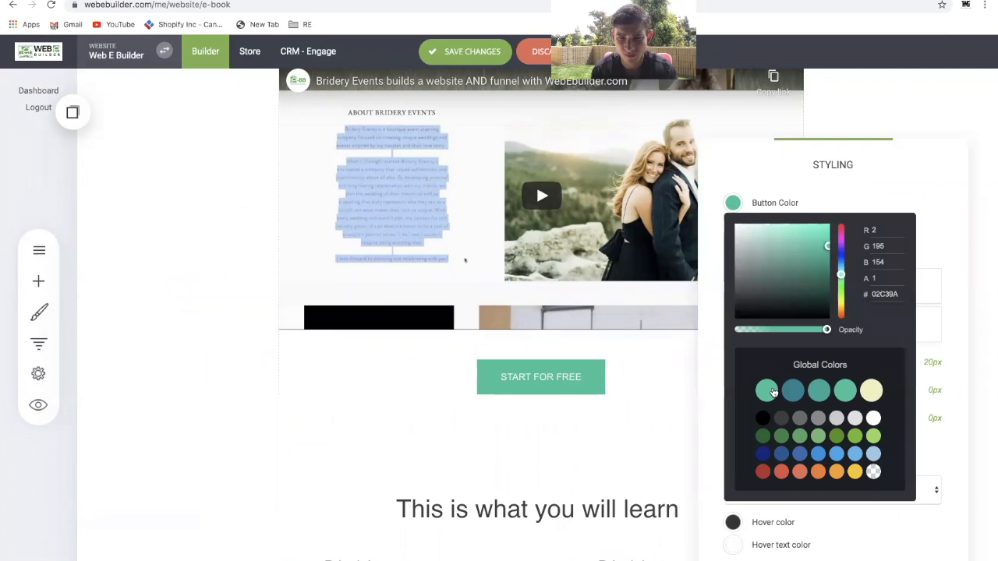
click(661, 415)
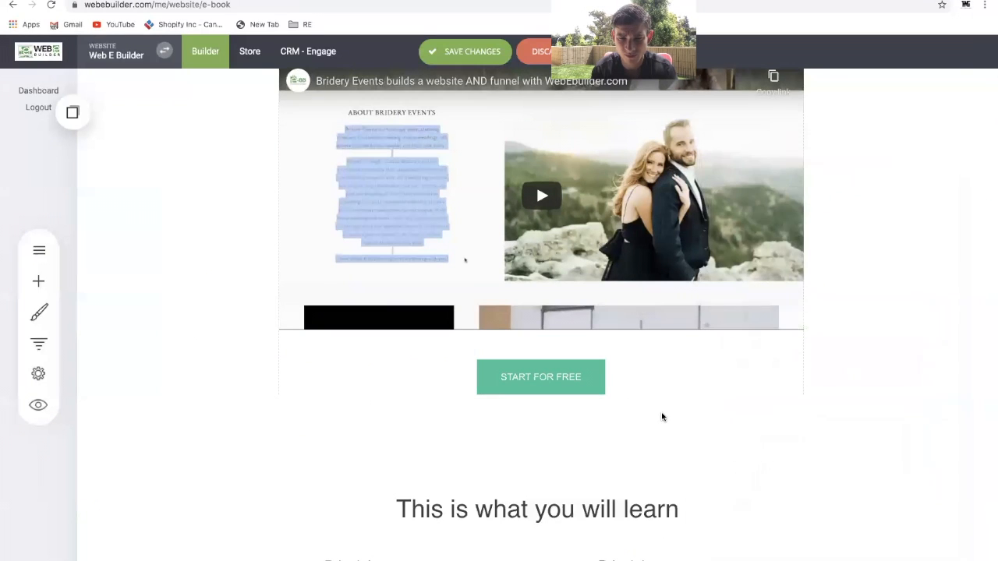
Link the START FOR FREE button to the Themes page in the Pages group, opening in the same tab.
click(568, 379)
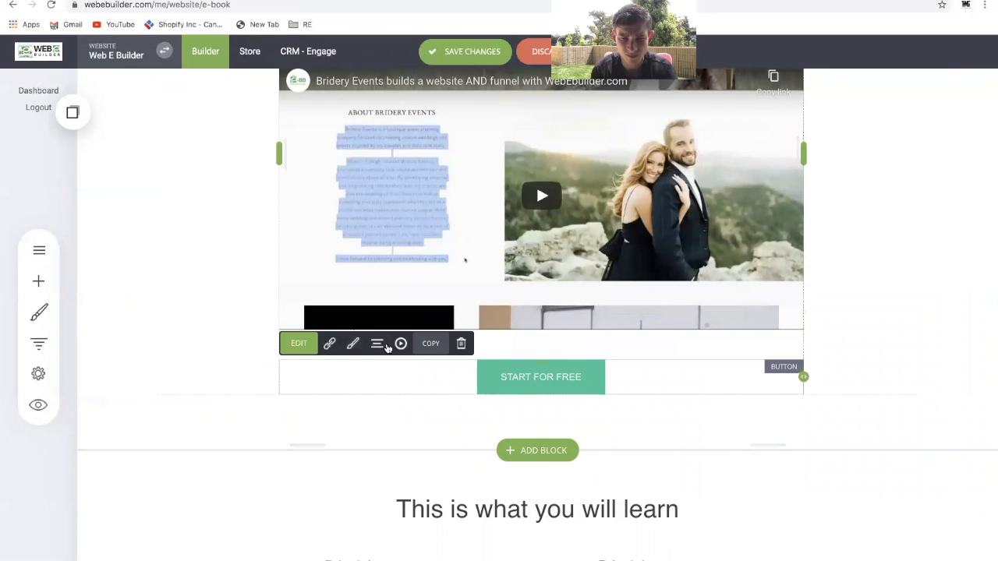
click(329, 343)
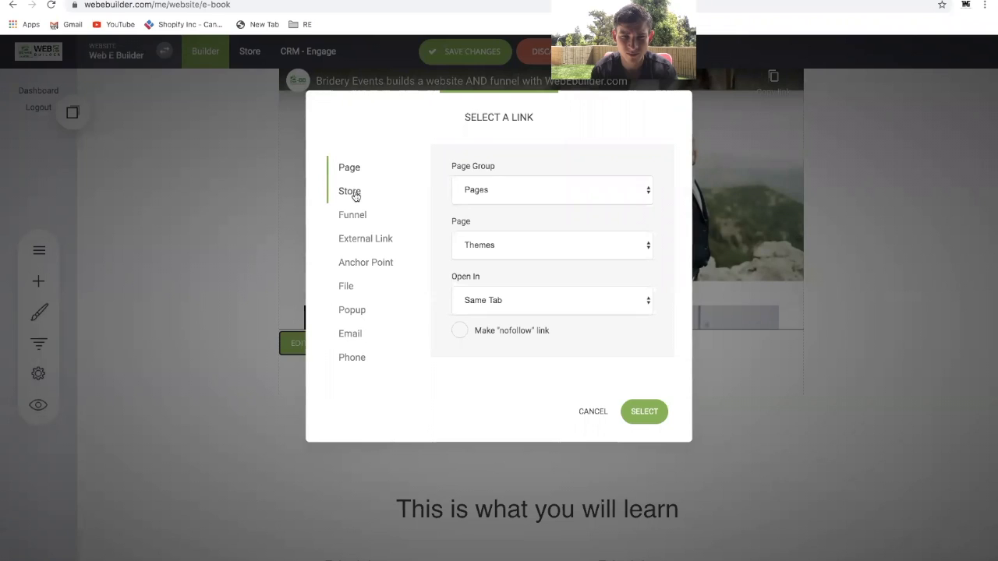
click(497, 241)
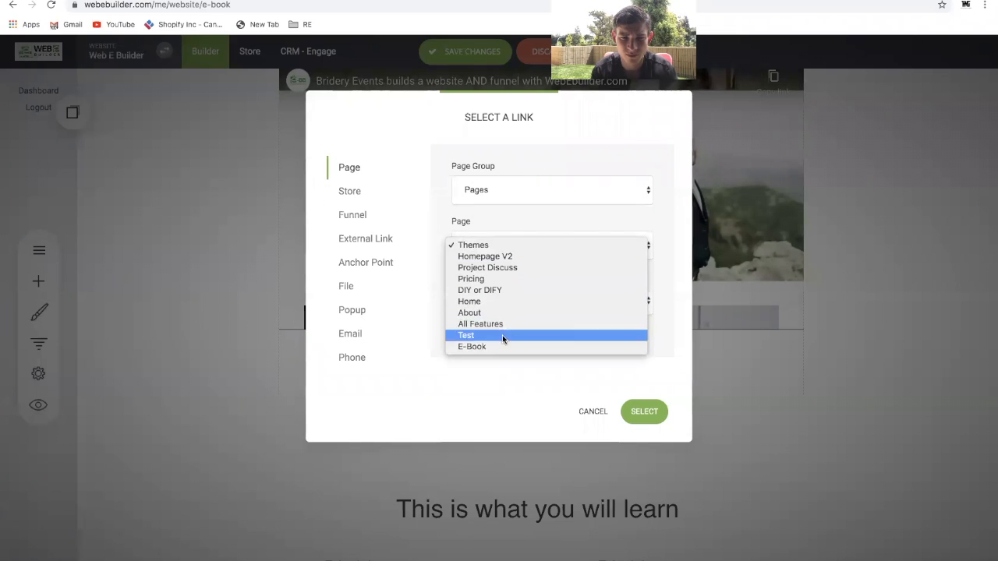
click(551, 156)
click(520, 183)
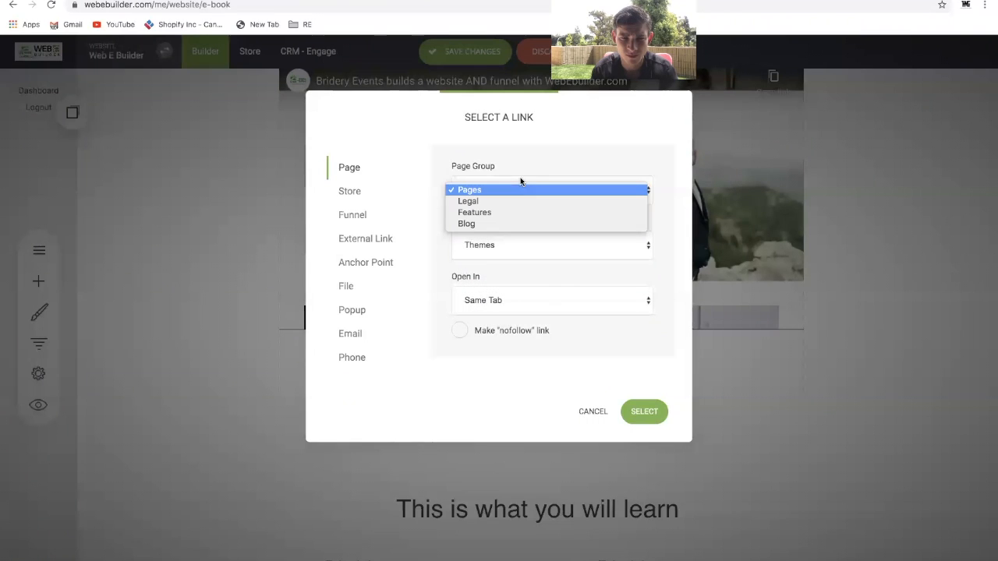
click(498, 216)
click(495, 245)
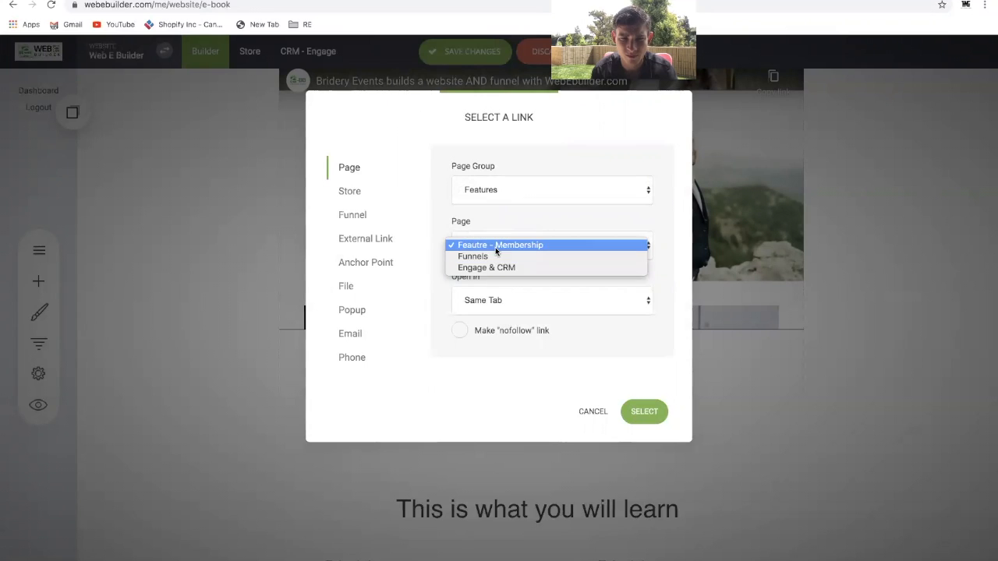
click(511, 229)
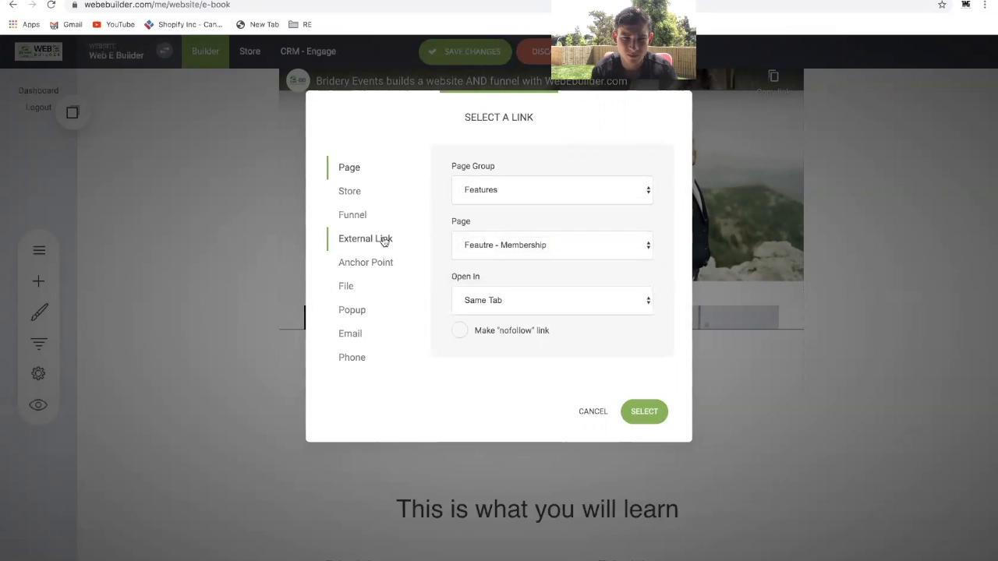
click(519, 187)
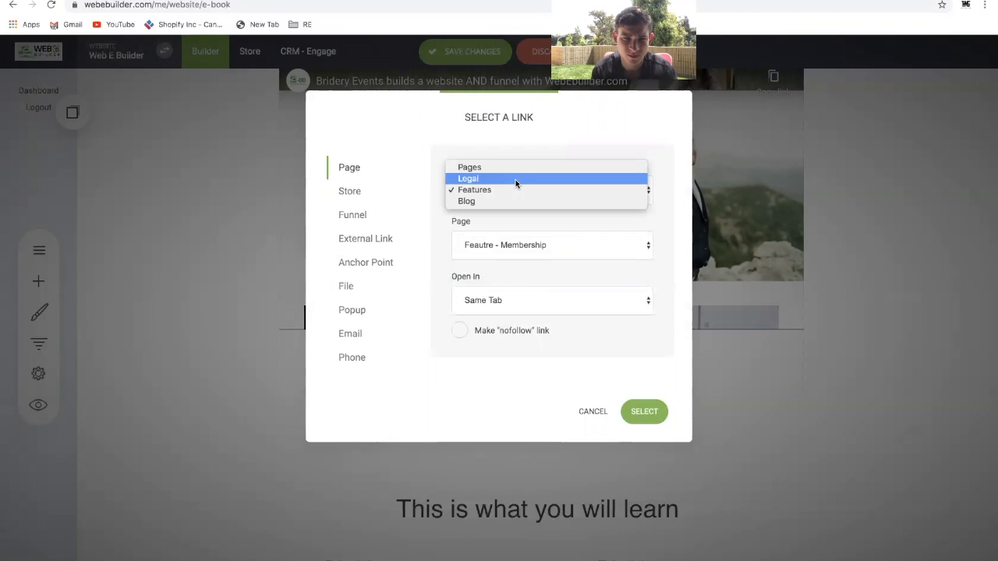
click(505, 167)
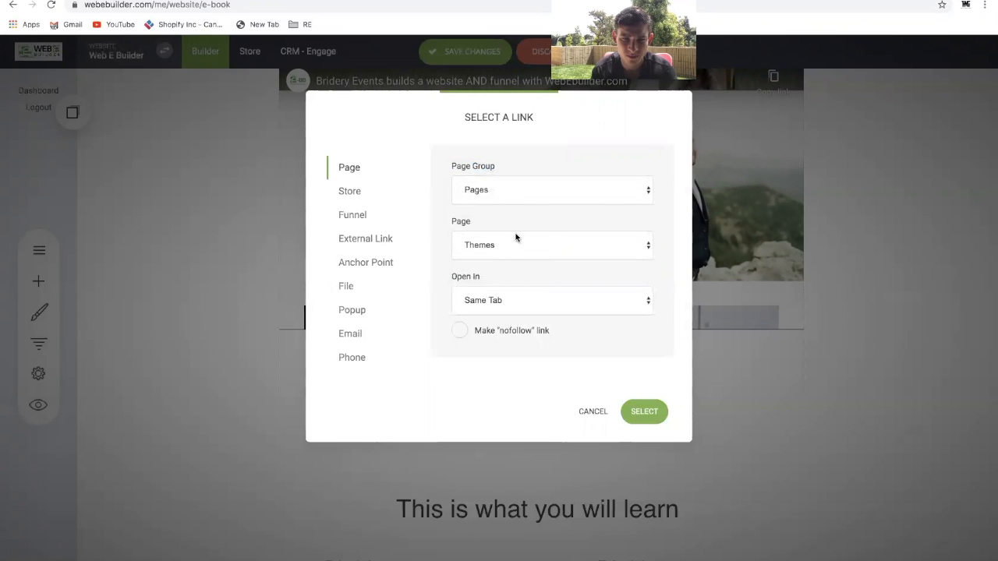
click(655, 410)
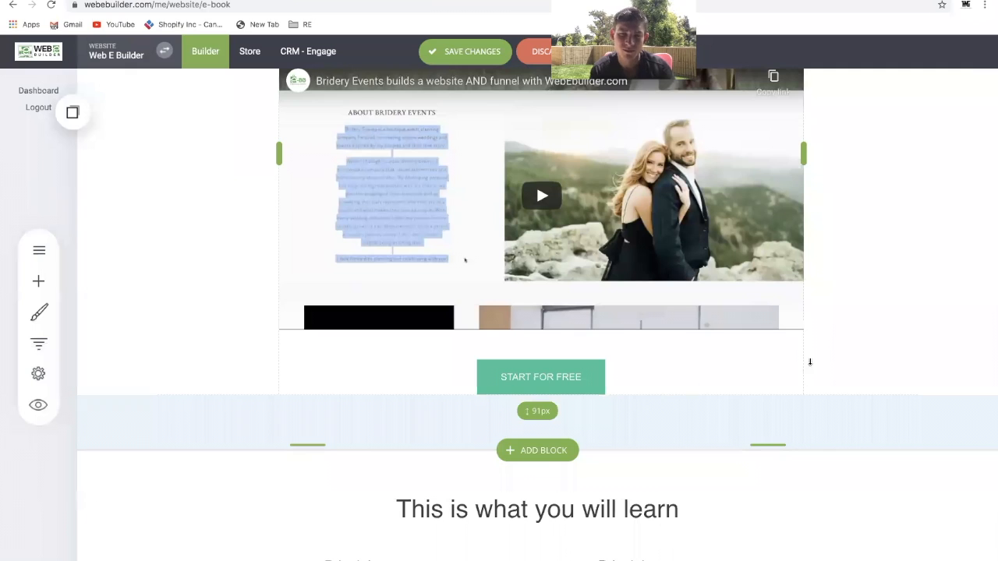
Review the page from the header and book mockup through the featured logos and video to the testimonials section.
scroll(850, 384, up, 10)
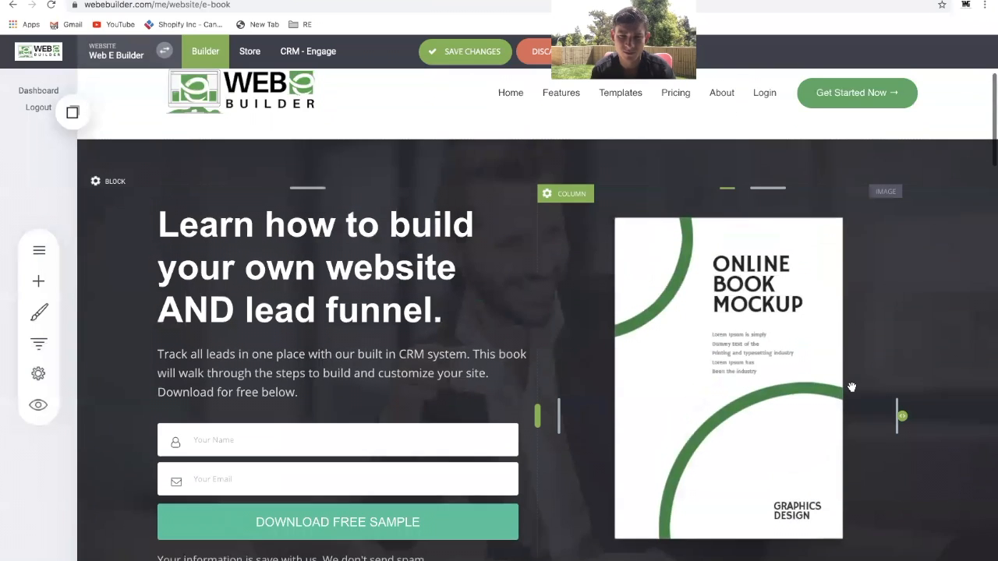
scroll(852, 388, down, 2)
scroll(851, 387, up, 2)
mouse_move(825, 112)
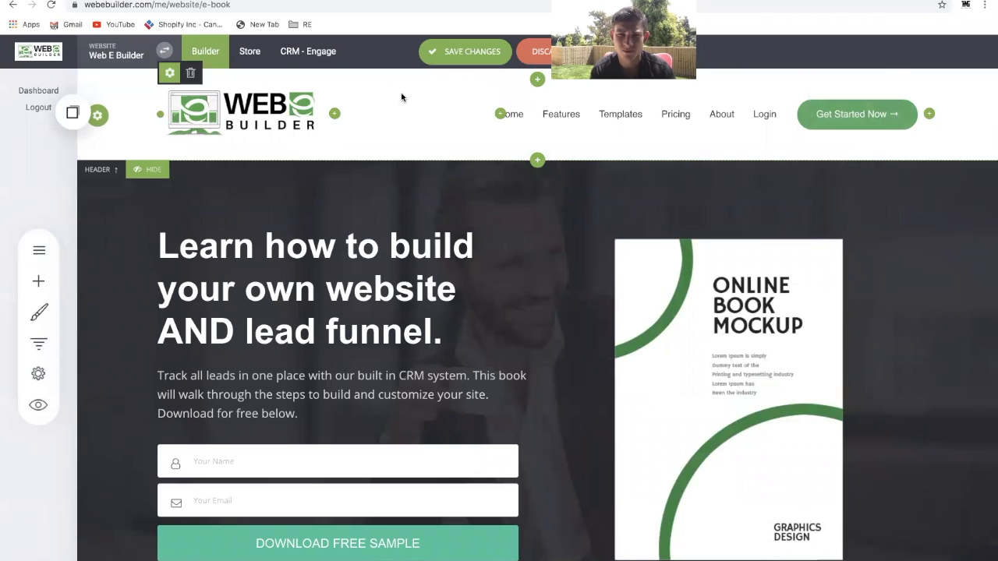
scroll(531, 291, down, 3)
scroll(533, 292, down, 10)
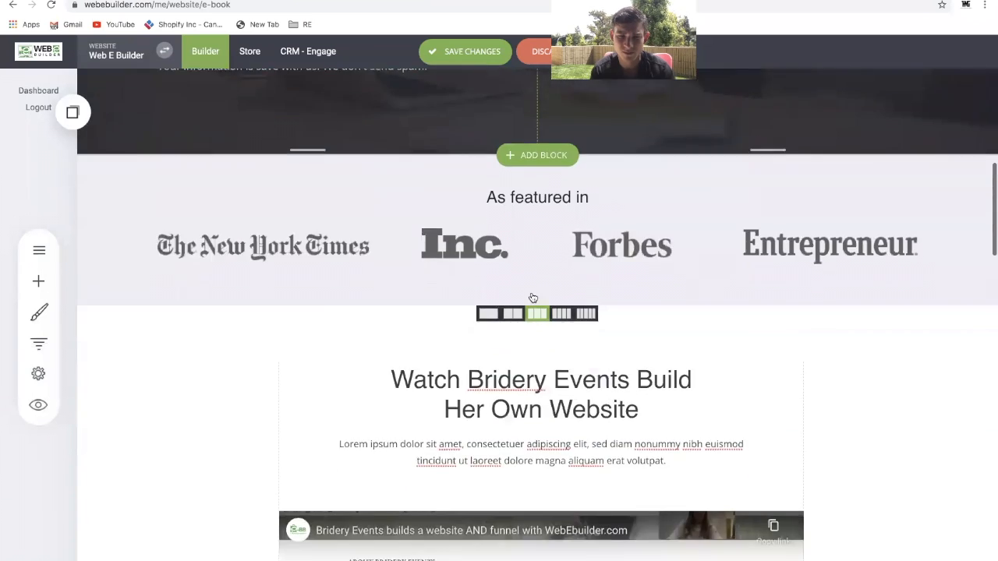
scroll(533, 295, down, 10)
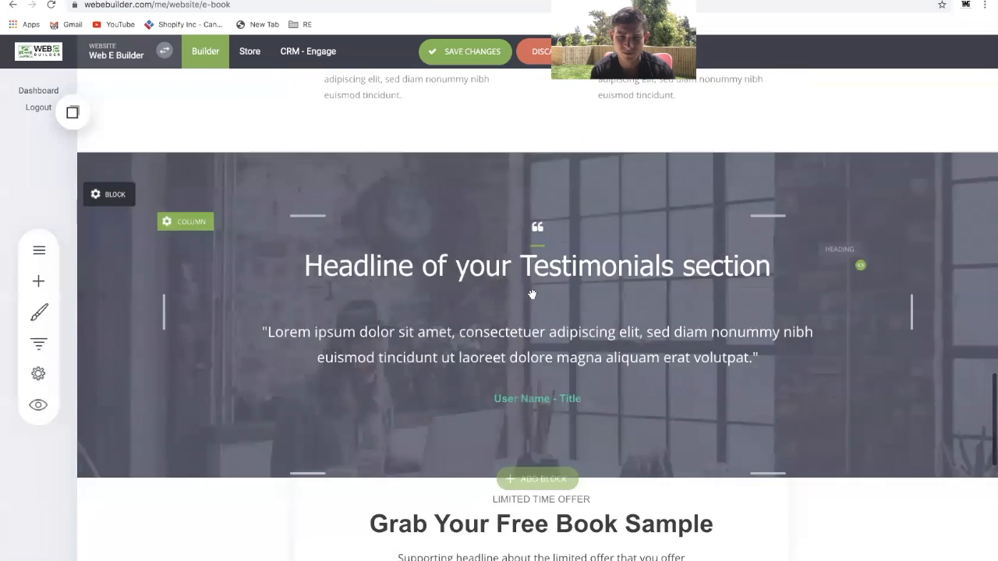
scroll(537, 180, up, 8)
scroll(537, 180, up, 15)
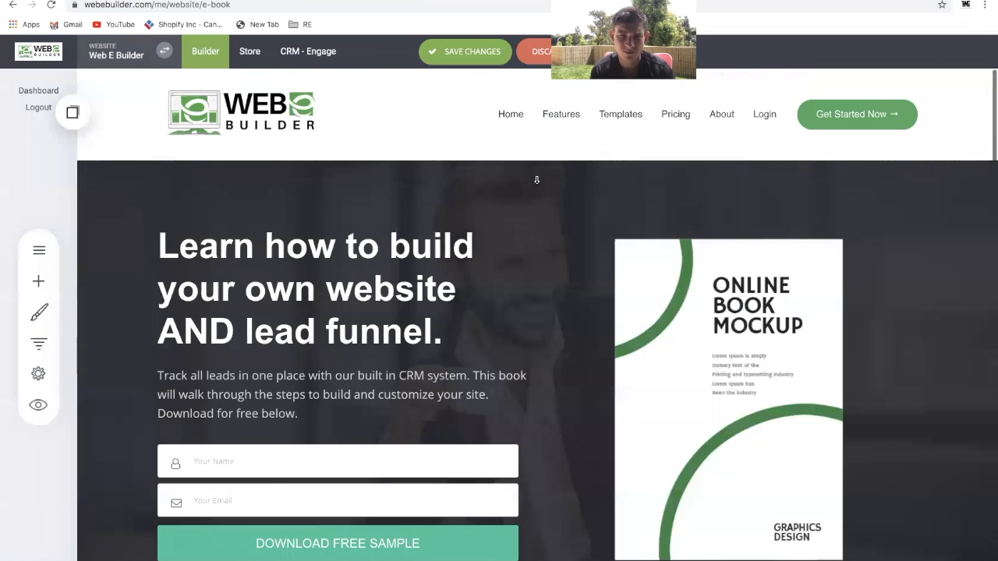
Save the page changes.
click(481, 51)
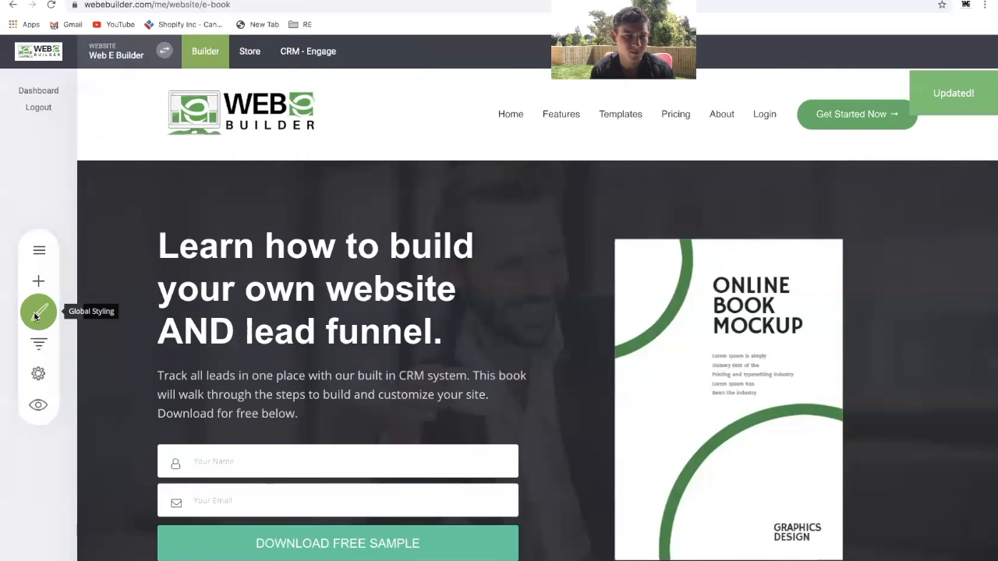
Examine the website's global text styles and its list of added fonts.
click(35, 315)
click(155, 151)
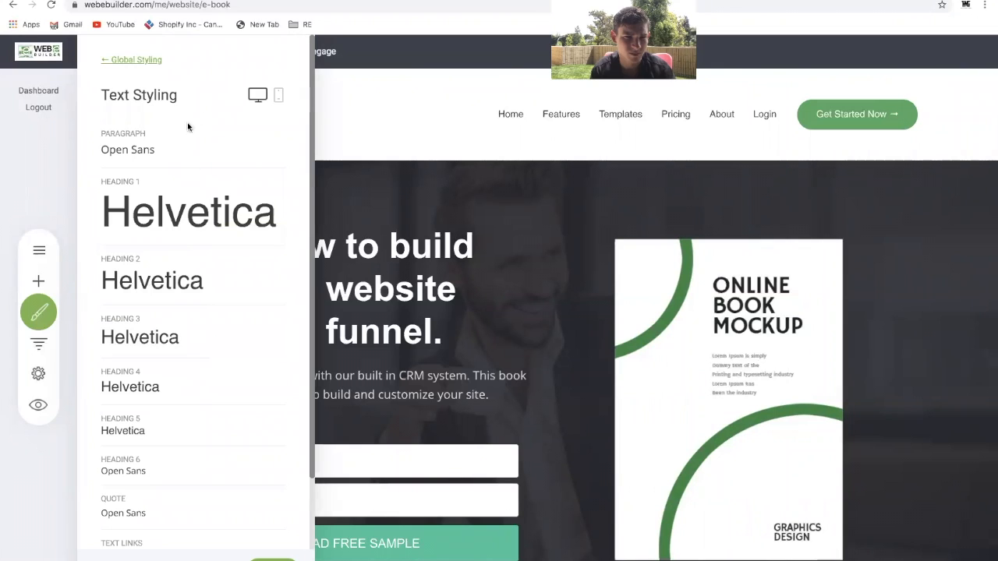
click(119, 61)
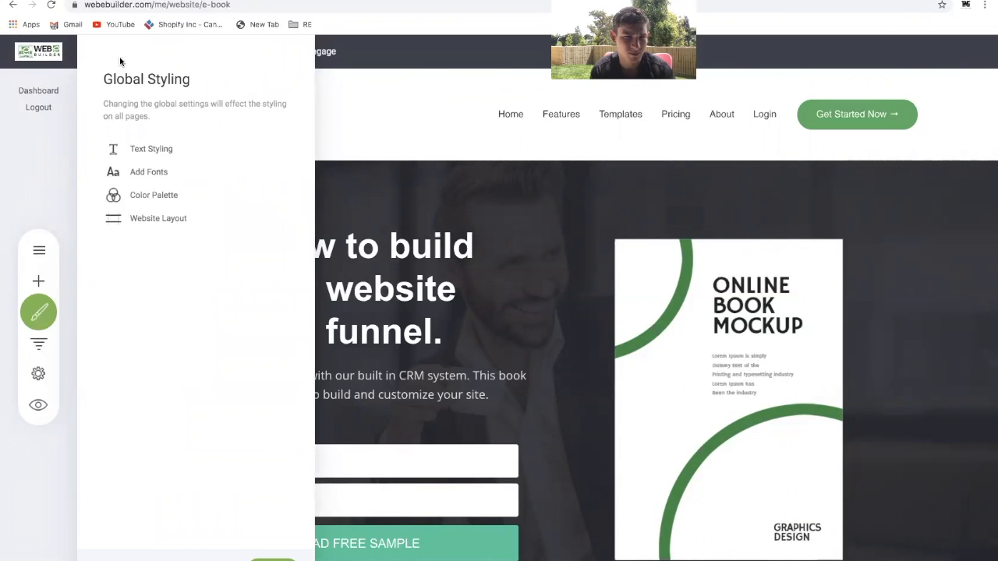
click(154, 174)
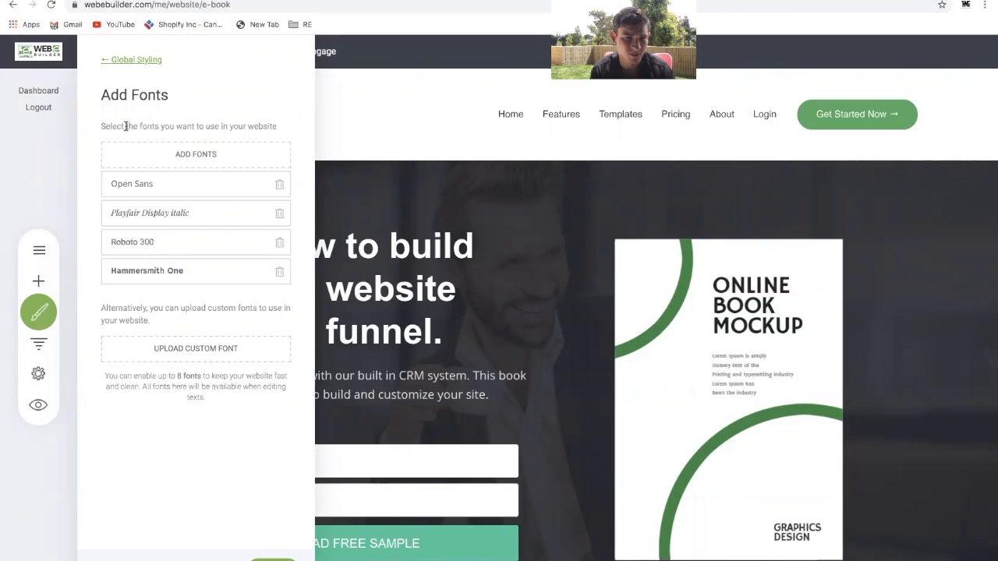
click(125, 62)
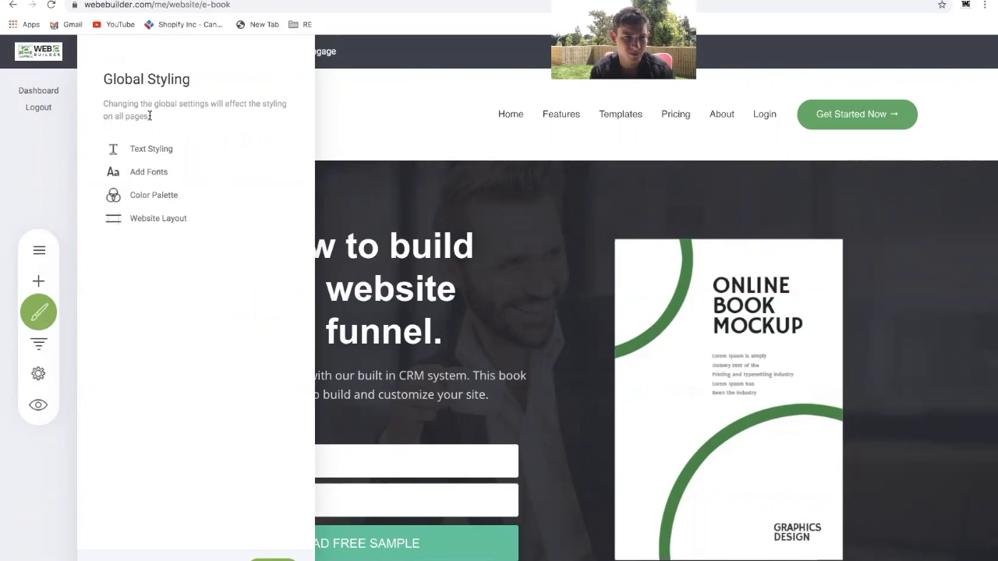
Set the primary color of the global color palette to green #41A85F.
click(150, 198)
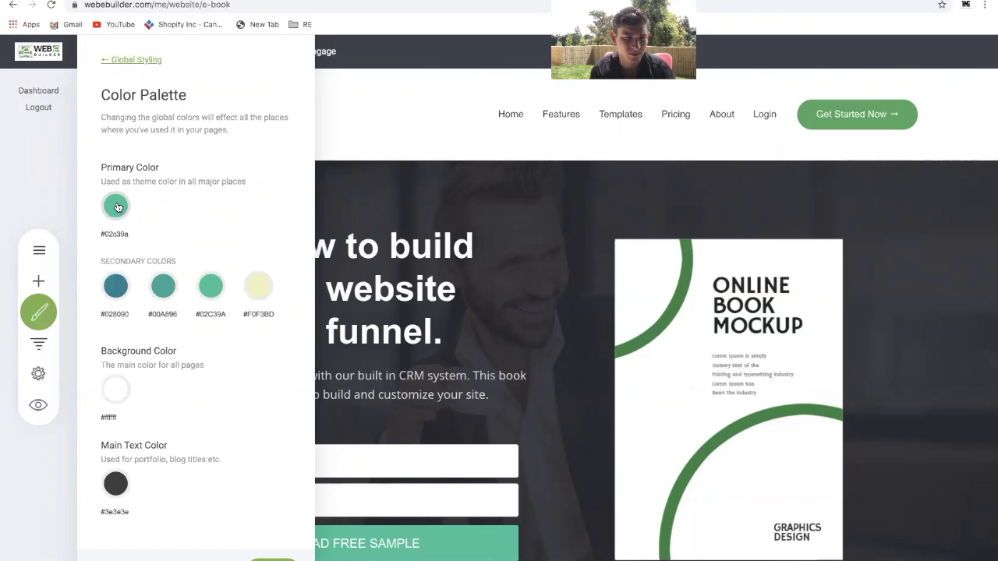
click(124, 206)
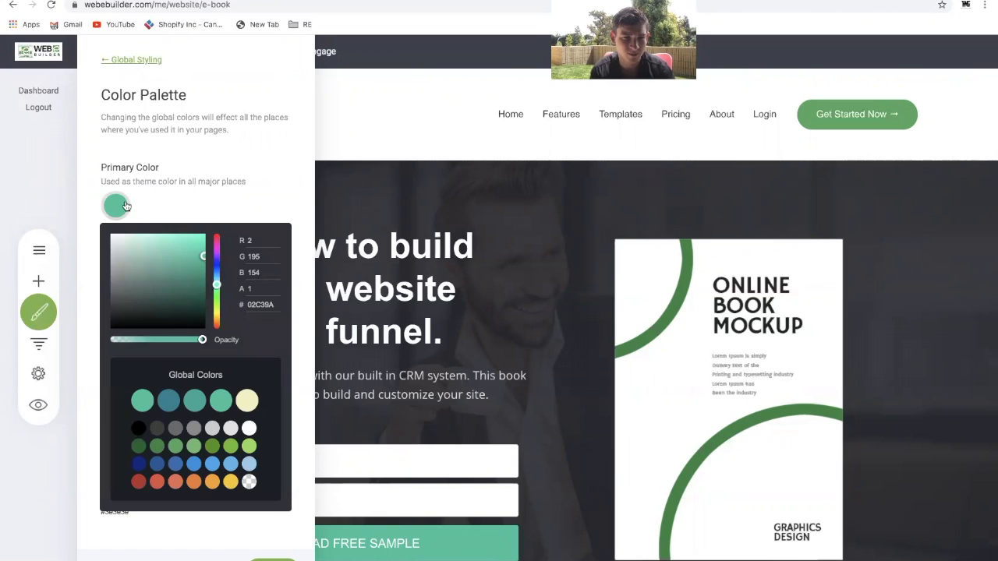
click(176, 448)
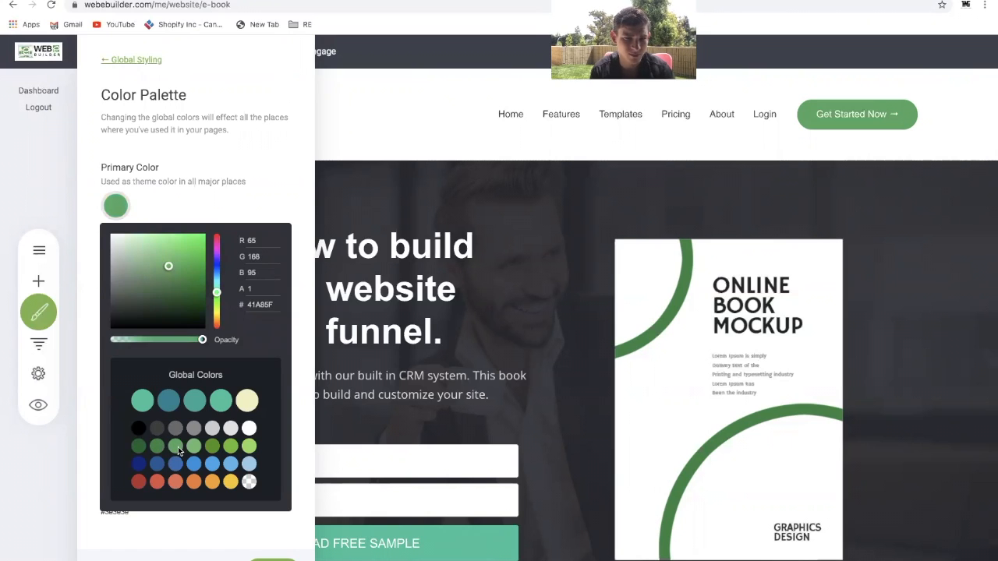
click(281, 163)
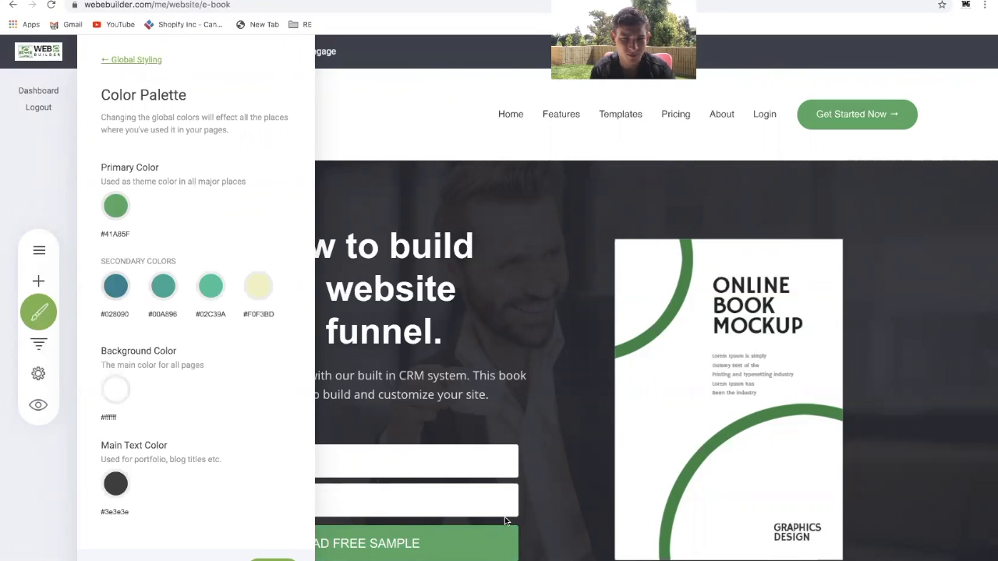
Set the first secondary color of the global palette to black #000000 and the second to green #41A85F.
click(116, 287)
click(139, 510)
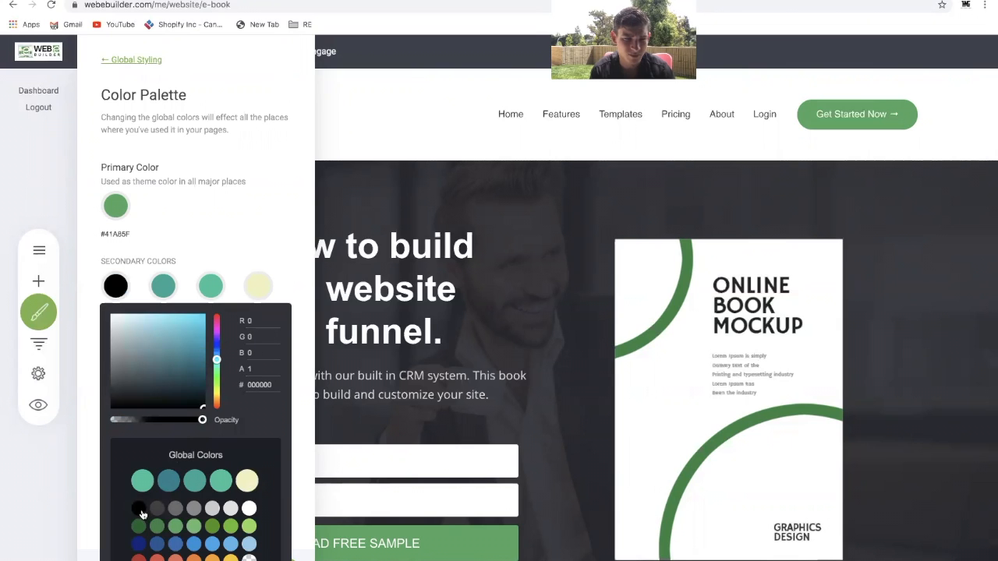
click(174, 287)
click(223, 527)
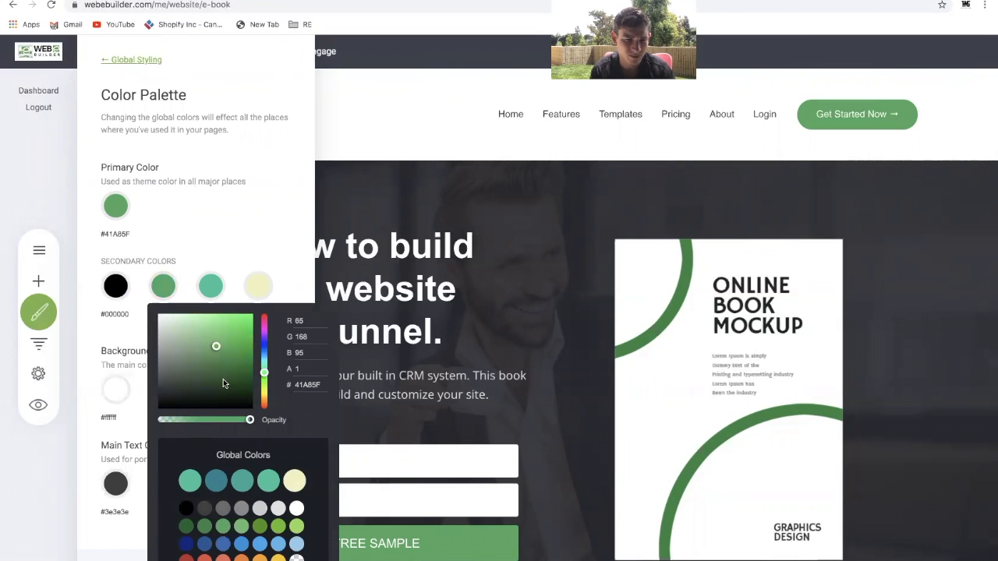
Set the third secondary color of the global palette to blue #1B5697 and the fourth to light gray #CCCCCC.
click(211, 286)
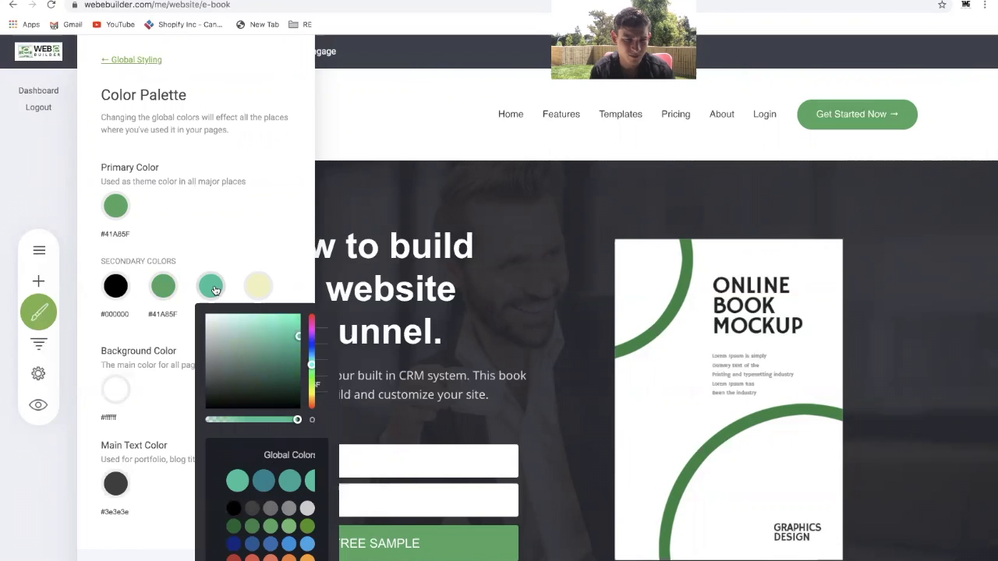
click(269, 545)
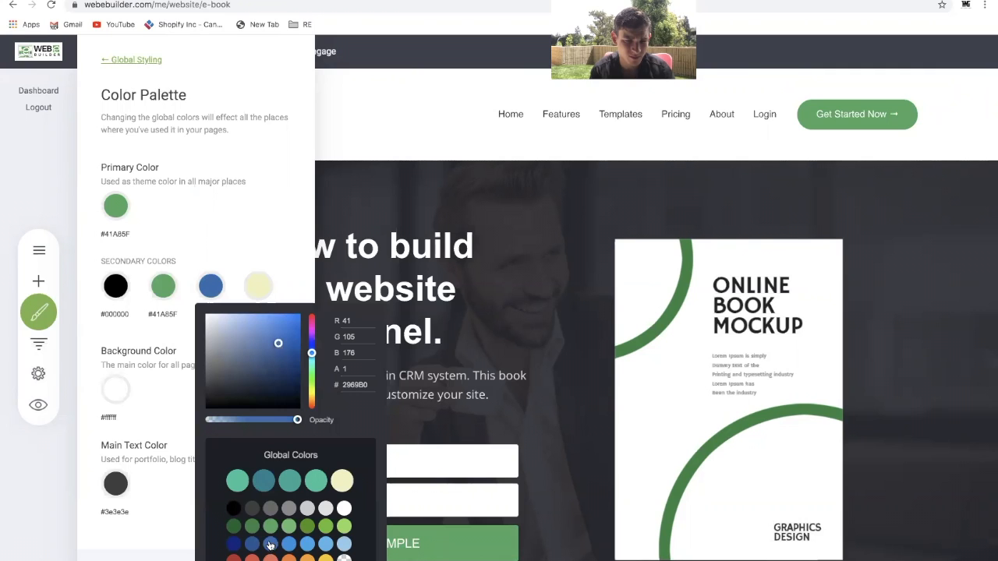
click(258, 545)
click(273, 196)
click(261, 285)
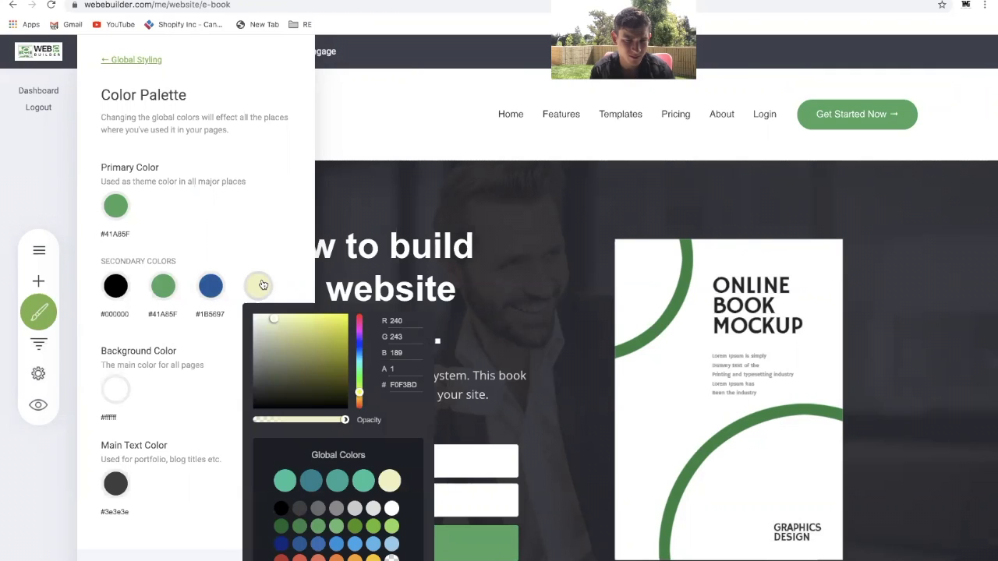
click(354, 509)
click(267, 175)
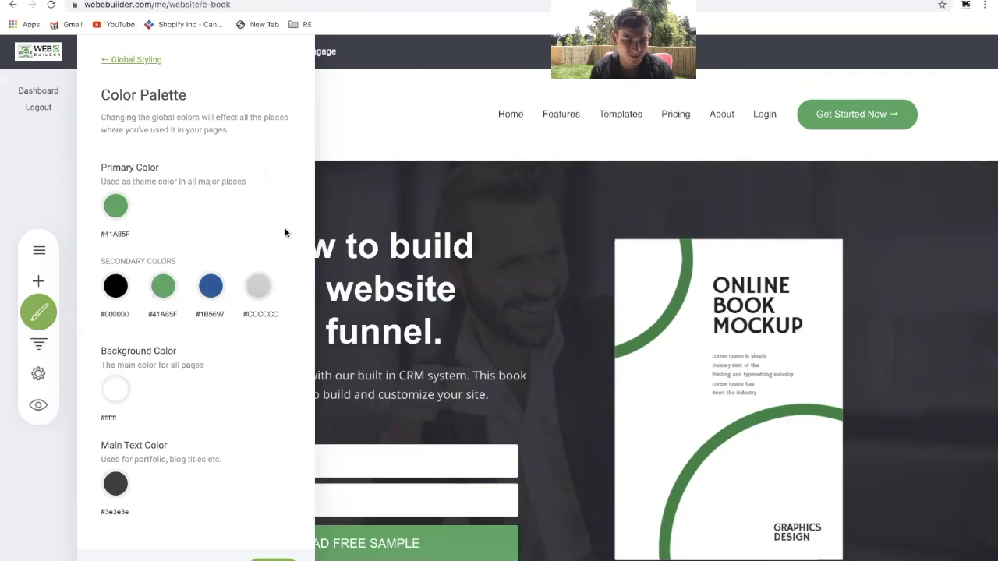
click(483, 460)
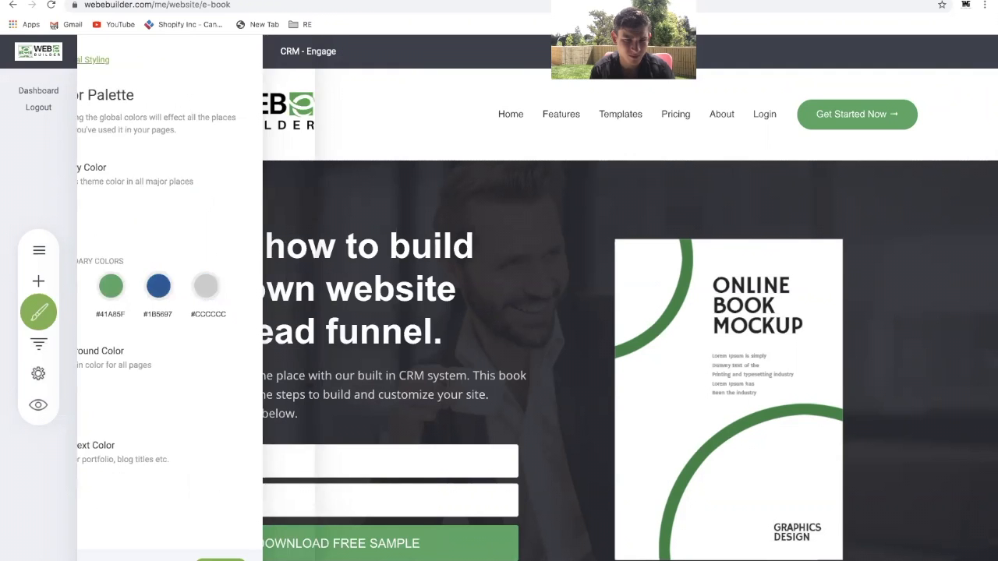
Change the first Principle checkmark icon under "This is what you will learn" to the global green #41A85F.
scroll(483, 466, down, 4)
scroll(484, 465, down, 8)
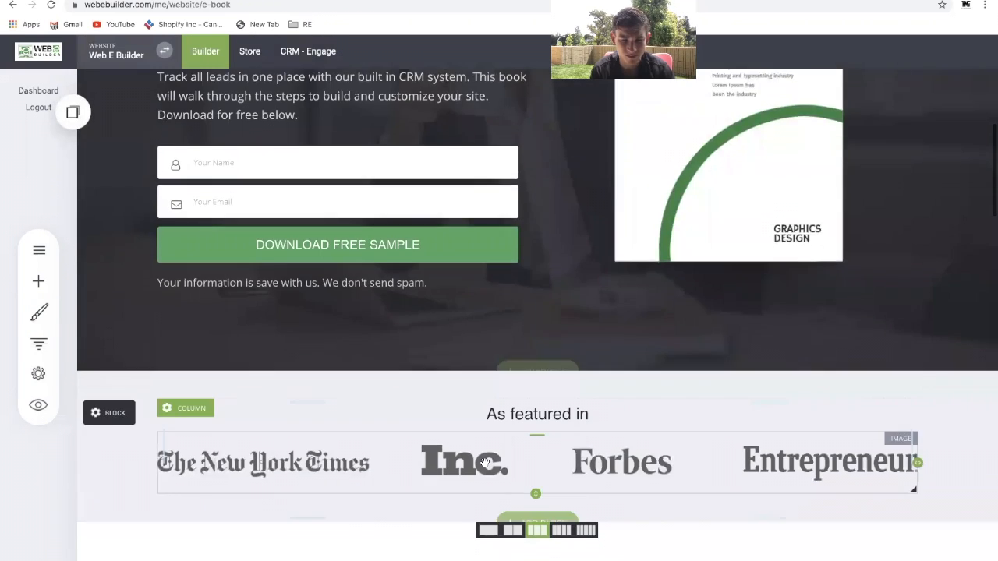
scroll(485, 463, down, 5)
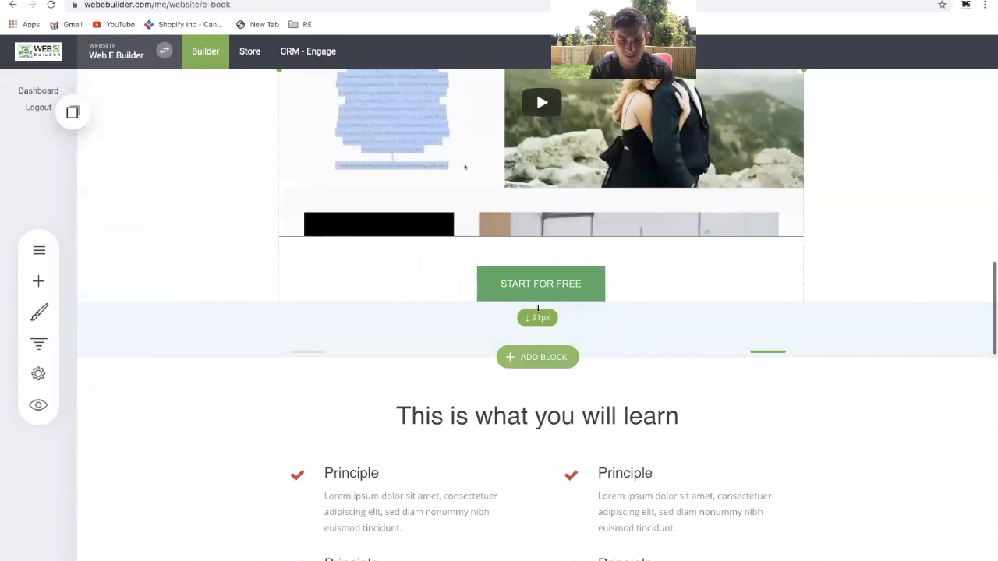
scroll(573, 420, down, 8)
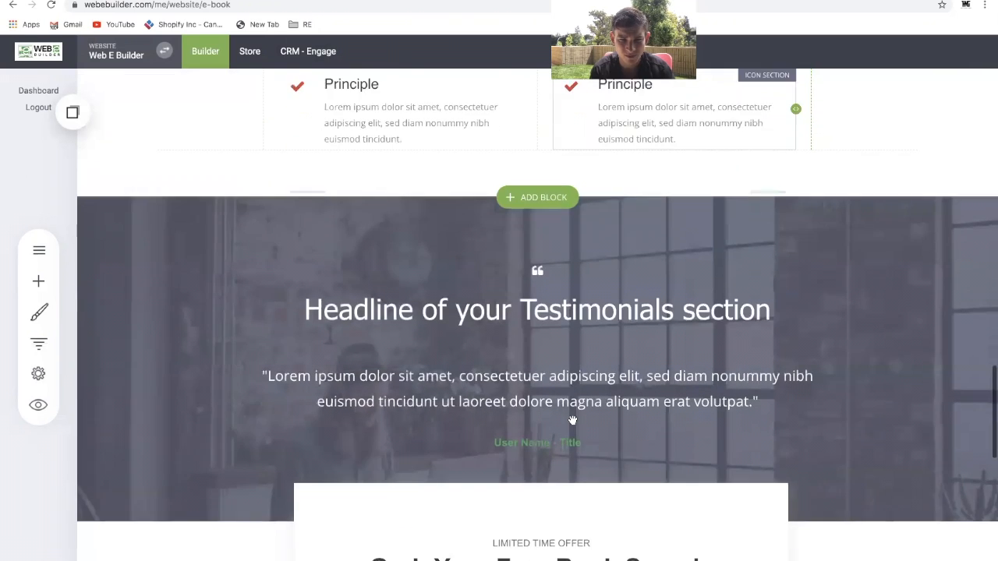
scroll(572, 423, up, 6)
scroll(572, 423, up, 1)
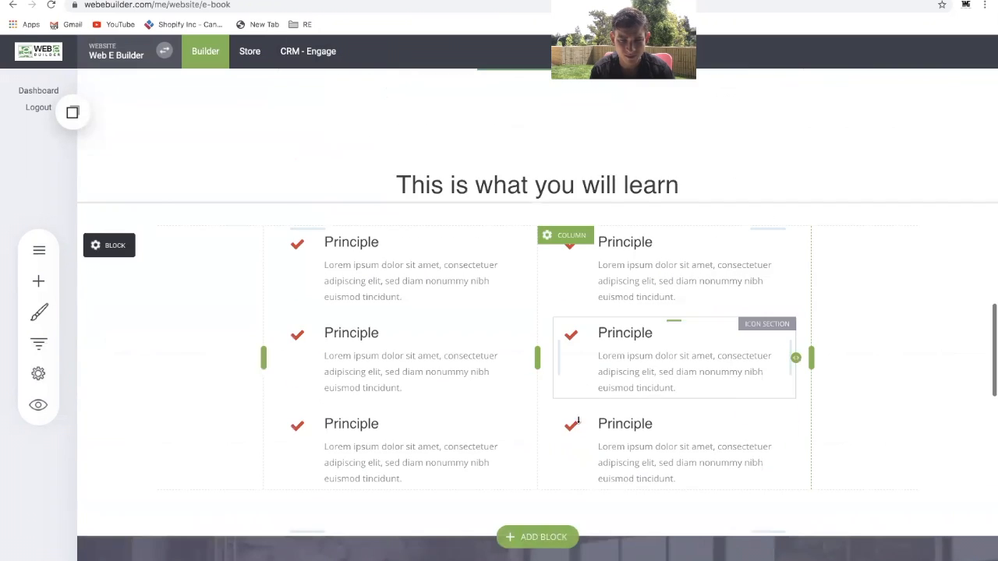
click(301, 239)
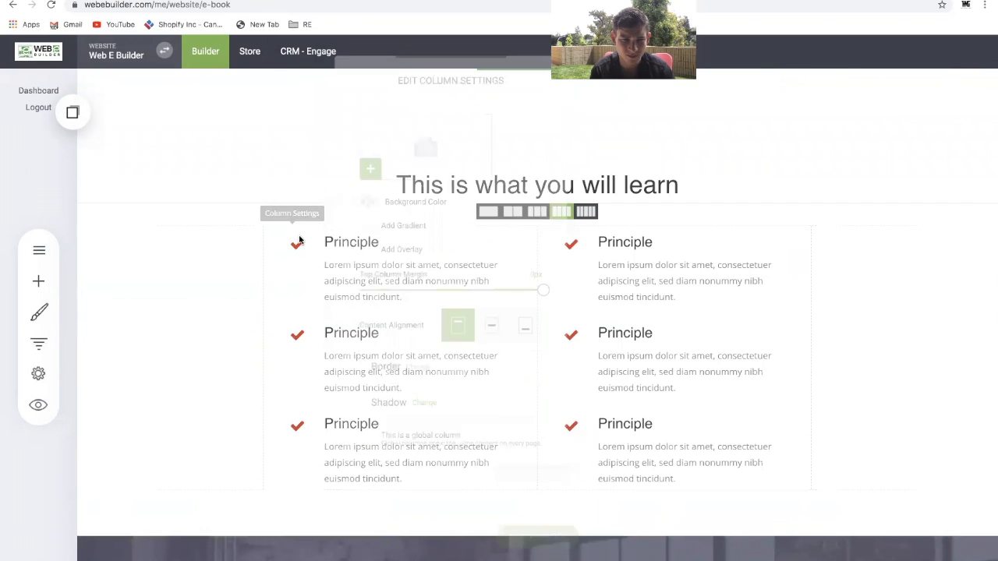
click(177, 320)
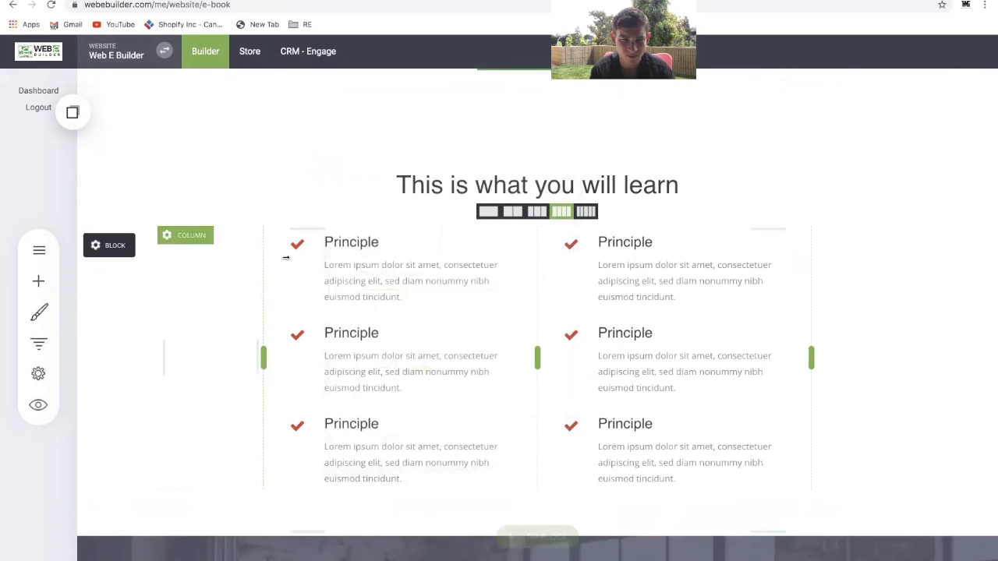
mouse_move(297, 251)
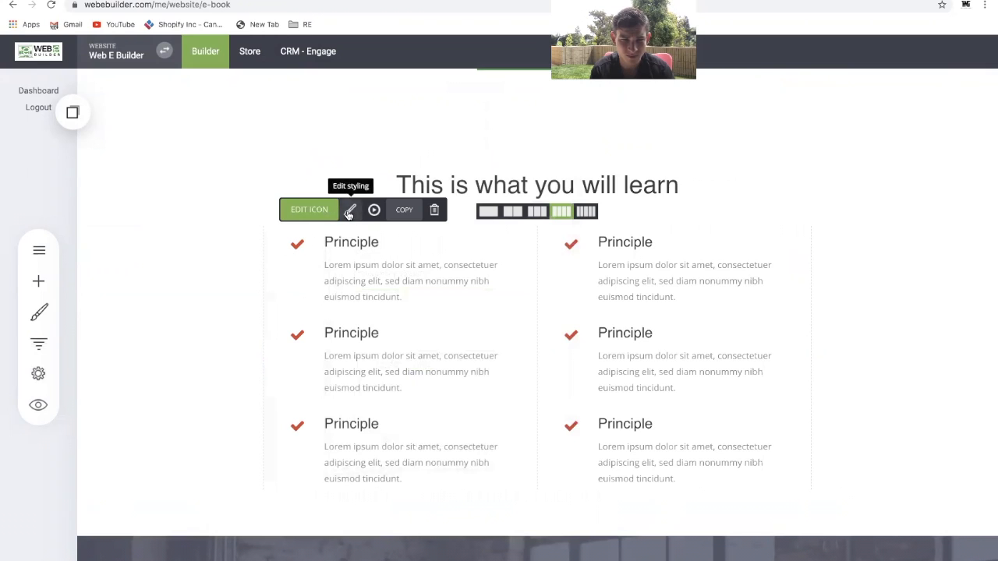
click(350, 210)
click(561, 331)
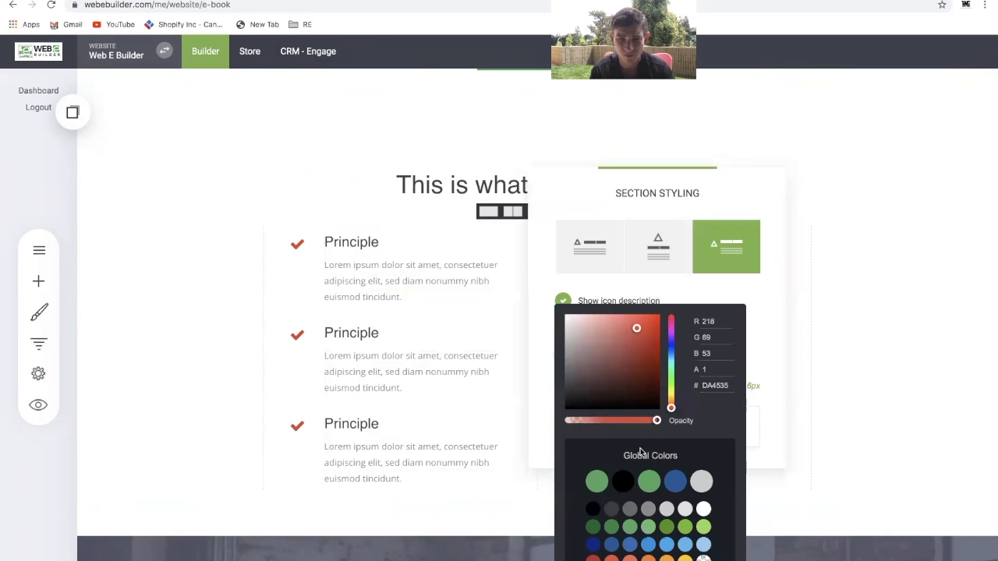
click(600, 478)
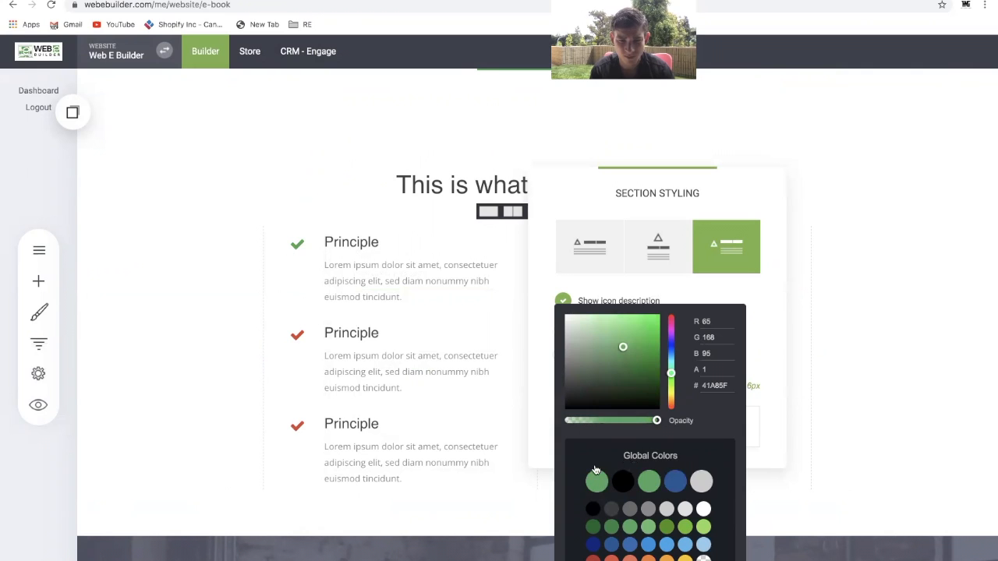
click(800, 368)
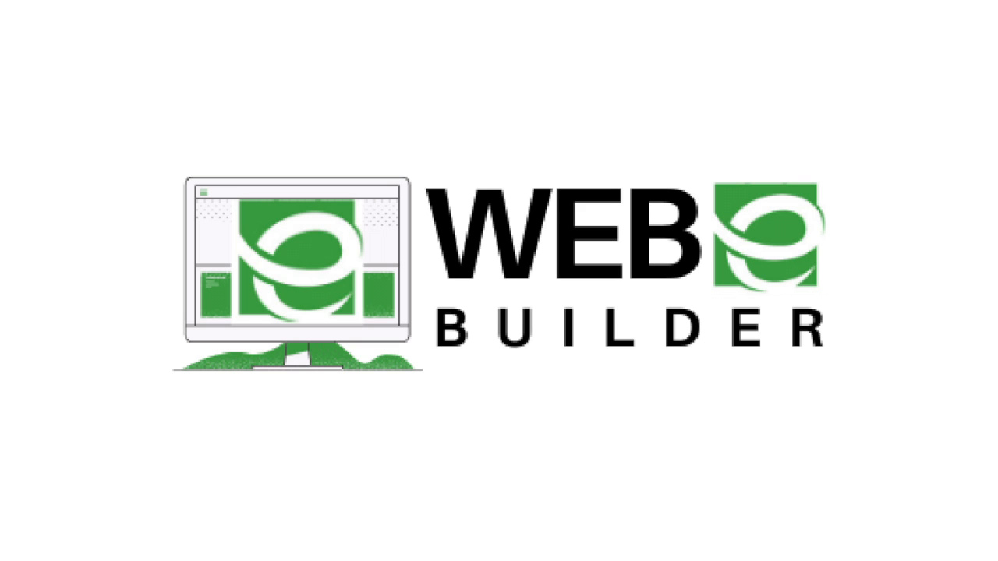